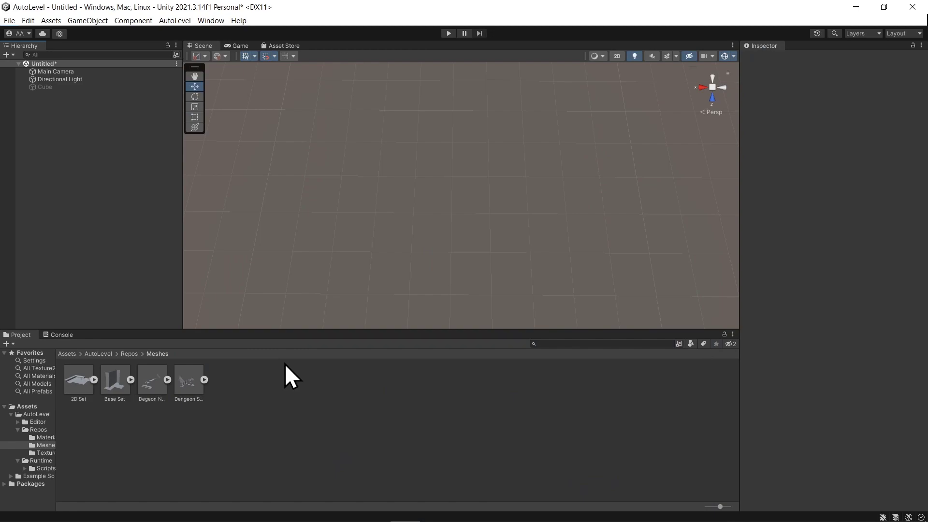
Place the 2D Set model in the scene hierarchy and unpack its prefab.
left_click(80, 386)
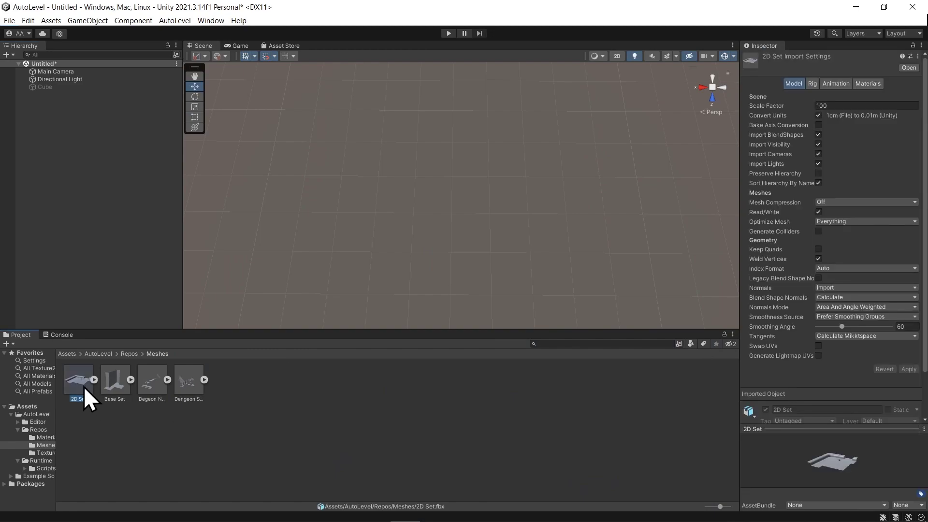
left_click_drag(83, 389, 95, 174)
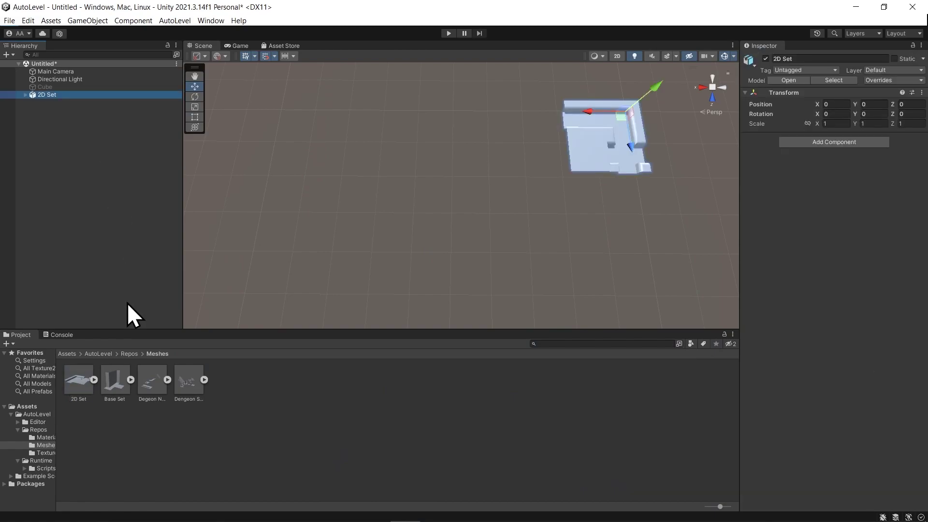
left_click(84, 396)
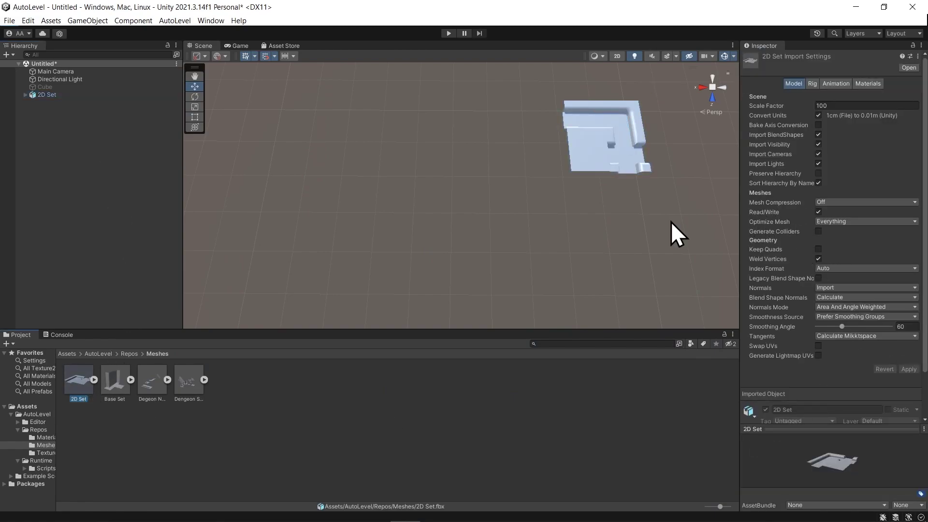
right_click(56, 97)
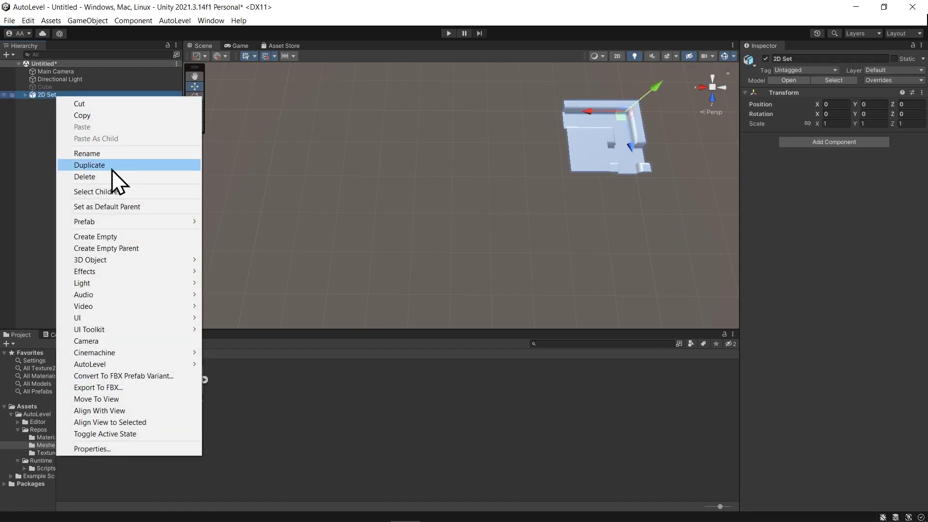
mouse_move(175, 223)
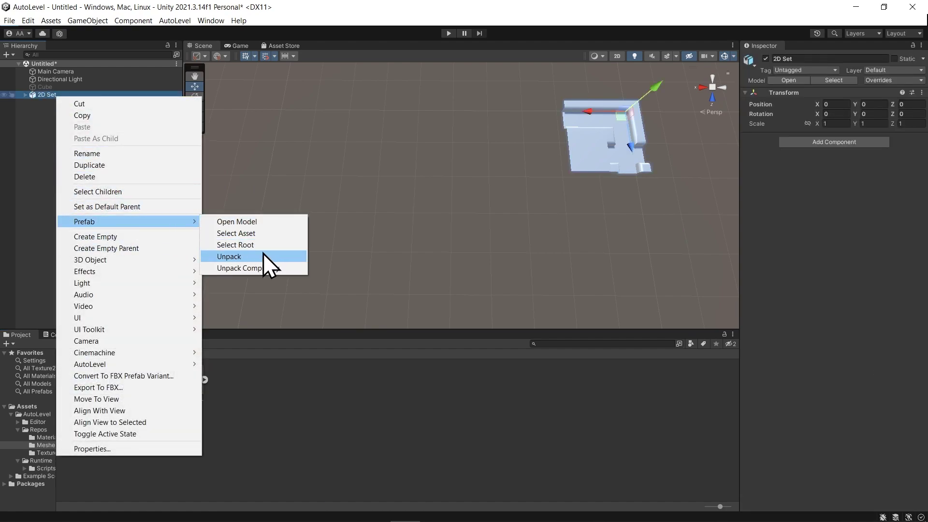
left_click(274, 269)
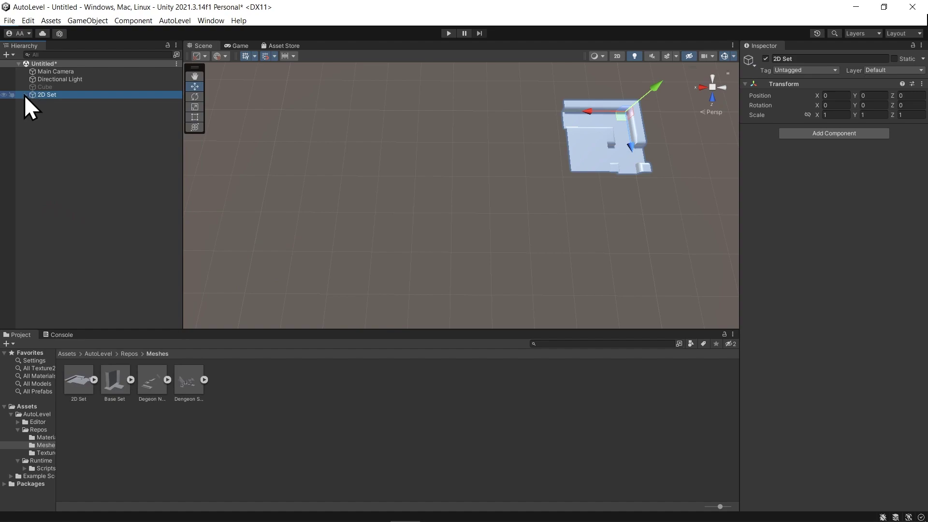
Assign the 2D Set material to the corner, cross, empty and line meshes inside the 2D Set object.
left_click(25, 95)
left_click(54, 102)
left_click(54, 127, "shift")
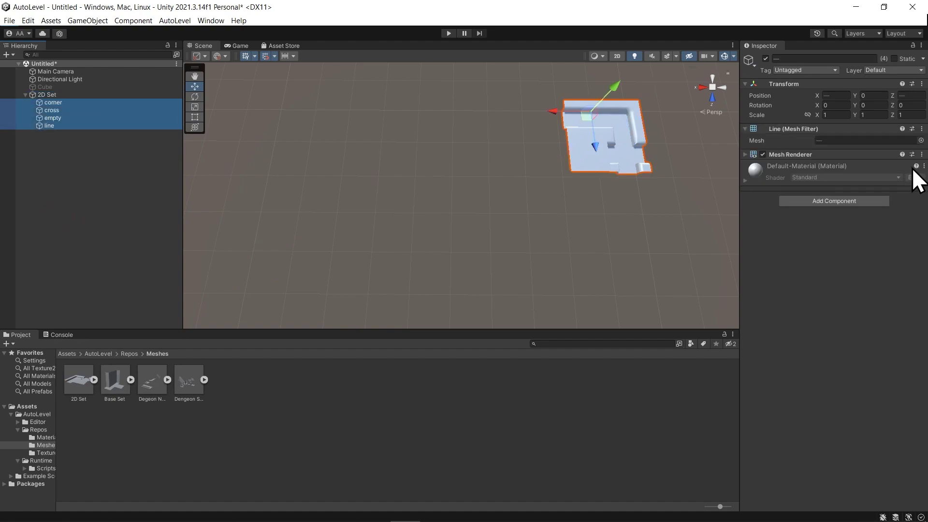
left_click(745, 155)
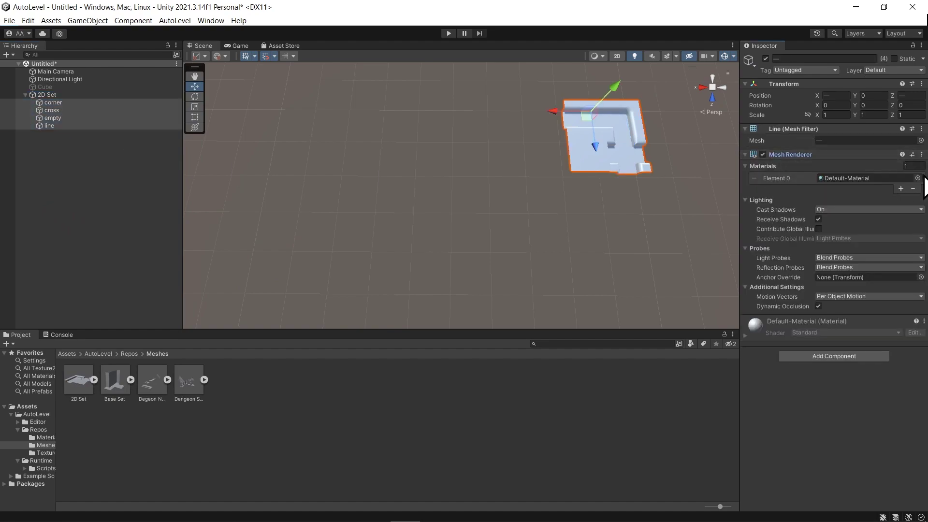
left_click(918, 178)
double_click(375, 225)
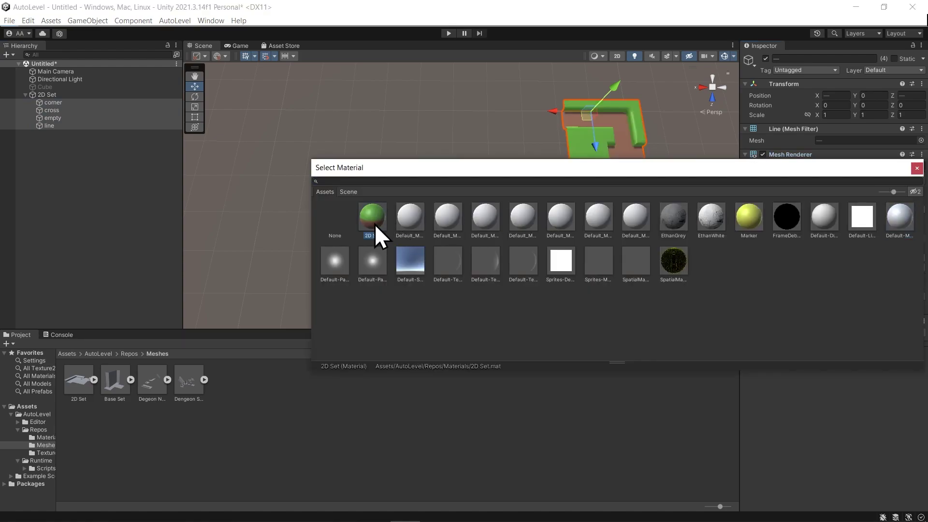
left_click(745, 155)
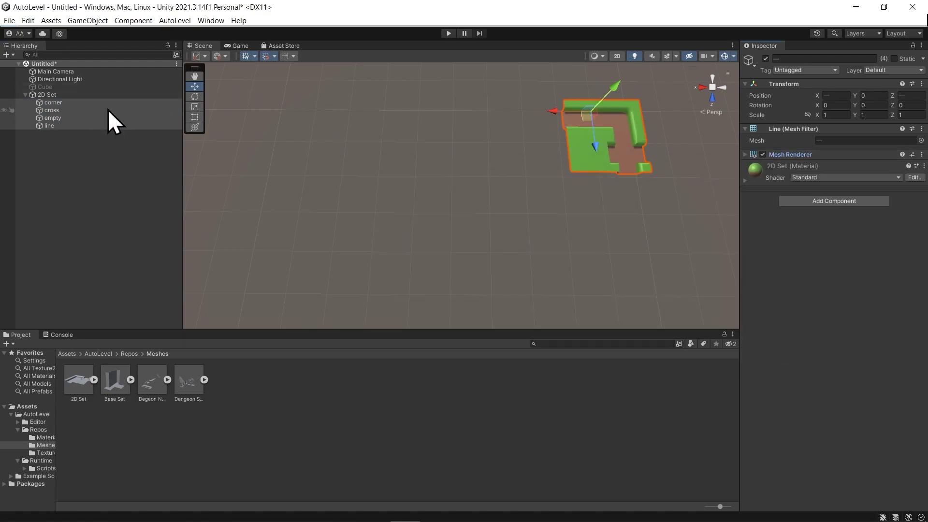
Move corner, cross, empty and line out to the scene root and delete the emptied 2D Set parent.
left_click_drag(46, 100, 47, 93)
left_click(39, 124)
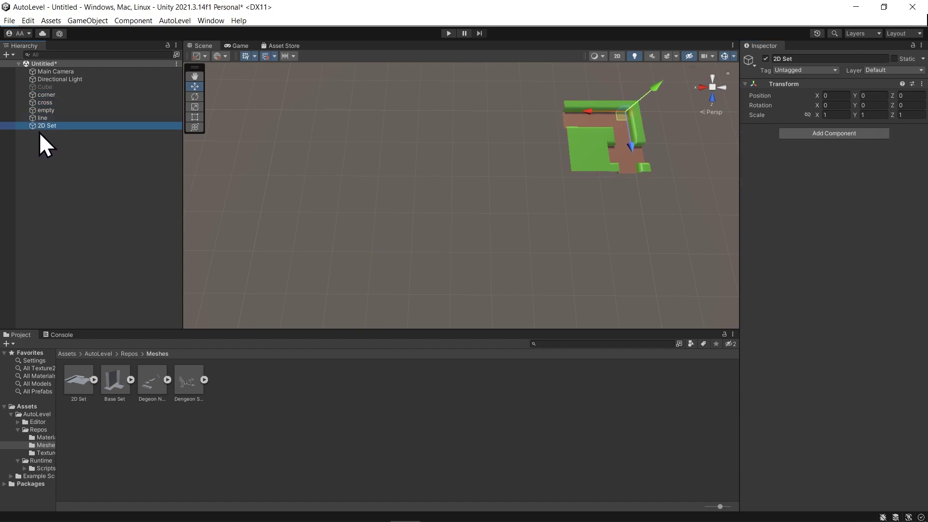
key("Delete")
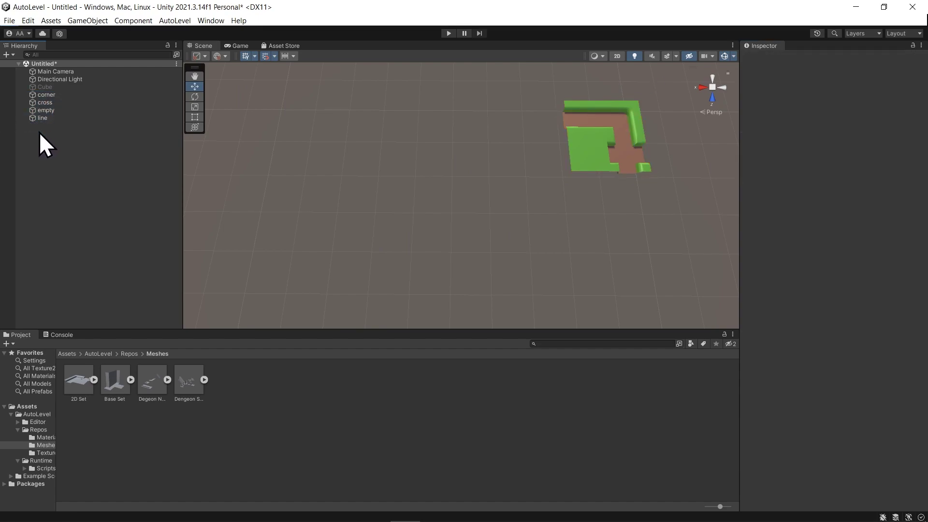
Activate the disabled Cube to compare its size with the tile meshes.
left_click(55, 88)
left_click(764, 57)
middle_click_drag(596, 172, 491, 199)
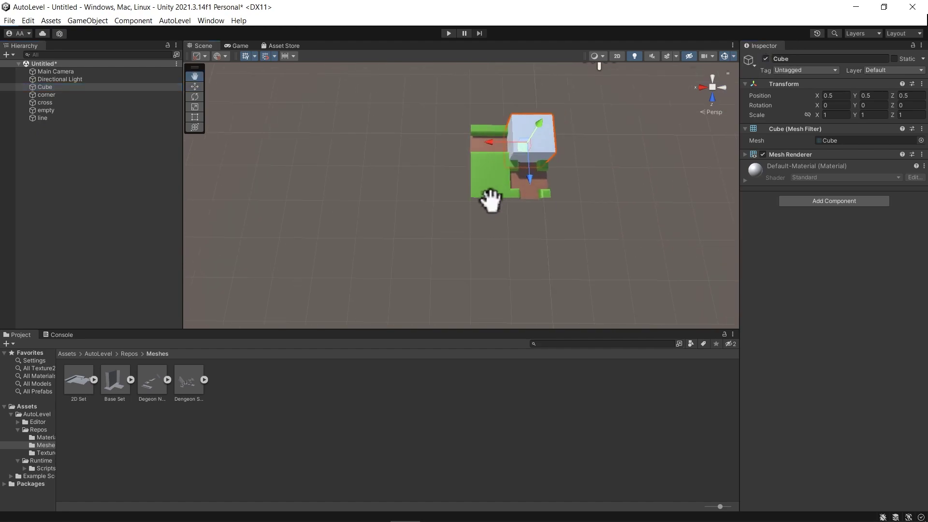
left_click_drag(491, 199, 435, 158, "alt")
scroll(521, 169, "up", 5)
middle_click_drag(521, 169, 534, 190)
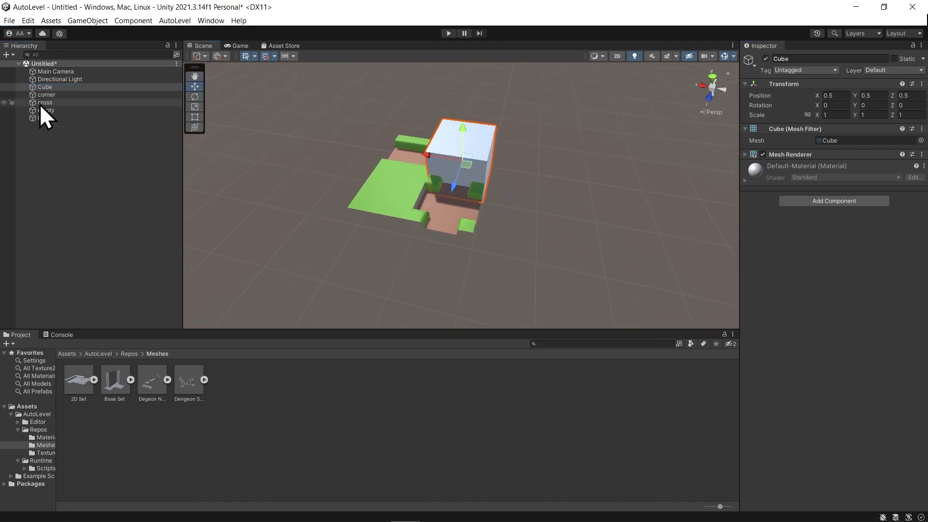
Reset the transforms of corner, cross, empty and line so they share the cube's space.
left_click(47, 94)
left_click(56, 118, "shift")
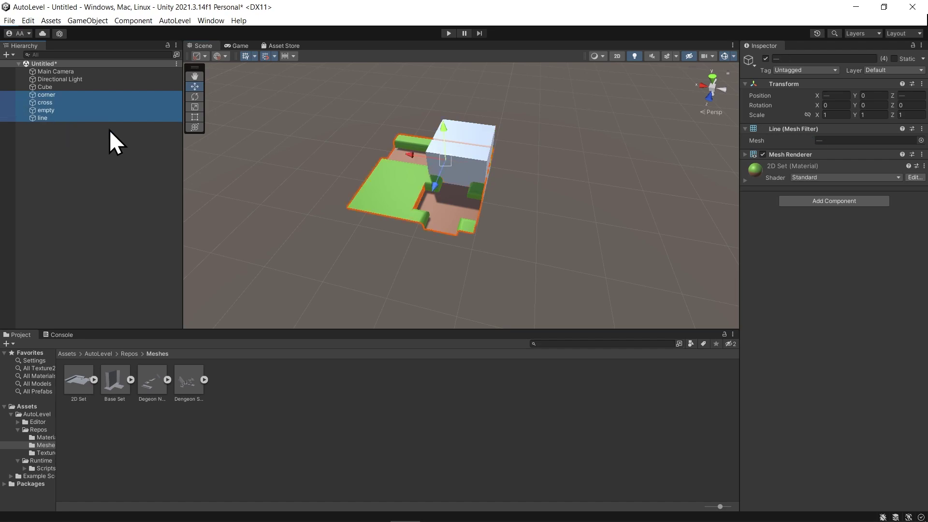
left_click(921, 85)
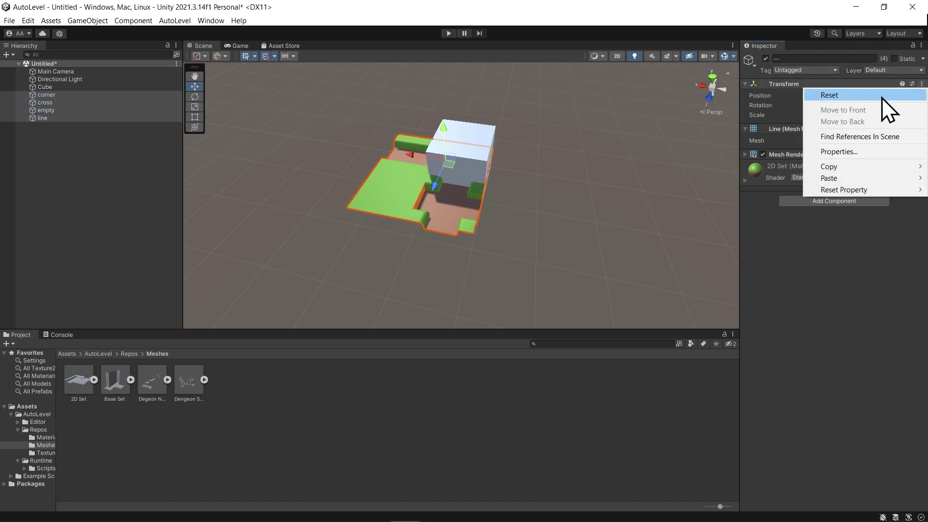
left_click(835, 94)
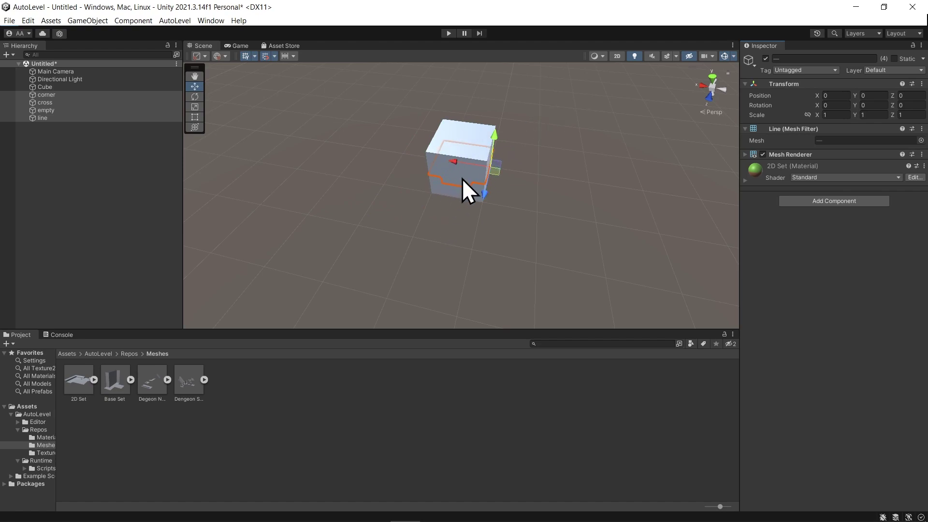
Examine how the tiles fit inside the cube in Wireframe shading, and return to Shaded mode.
left_click(603, 56)
left_click(628, 88)
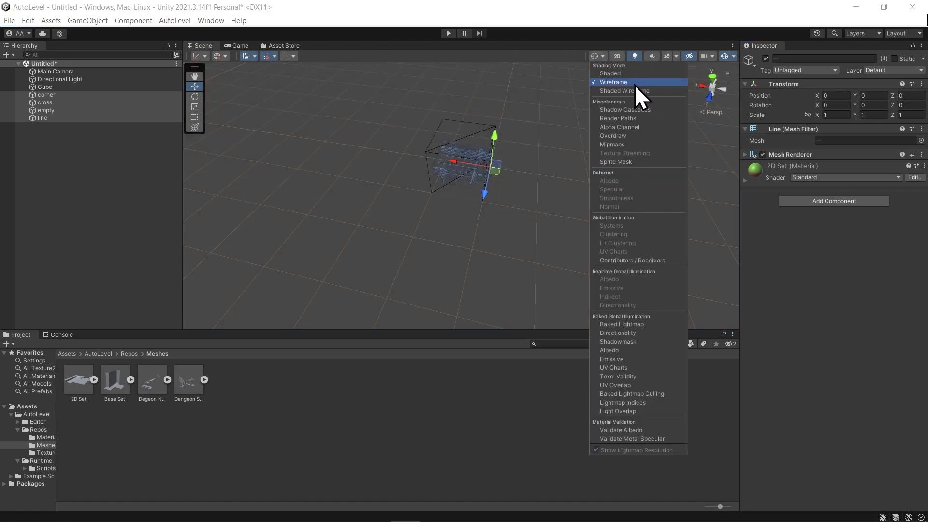
mouse_move(507, 201)
left_mouse_down("alt")
mouse_move(353, 164)
mouse_move(662, 172)
mouse_move(469, 184)
mouse_move(539, 153)
left_mouse_up("alt")
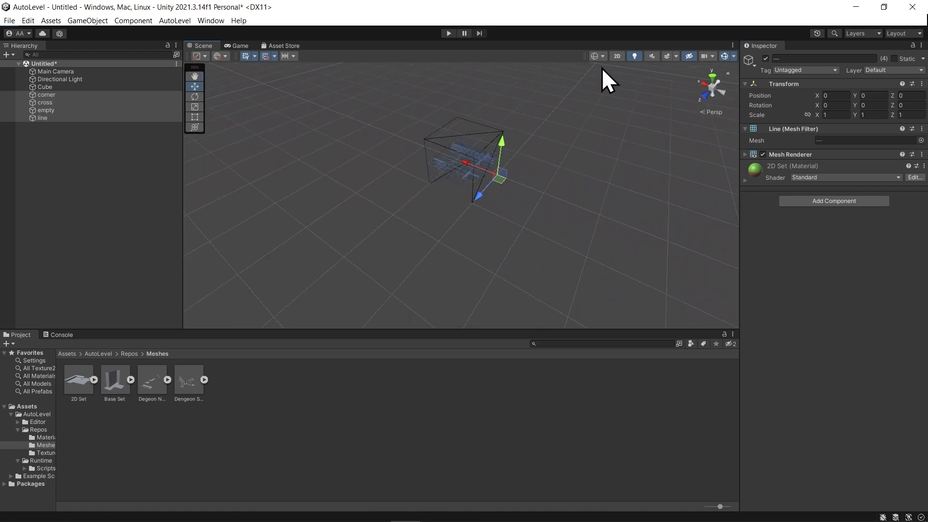
left_click(603, 55)
left_click(623, 73)
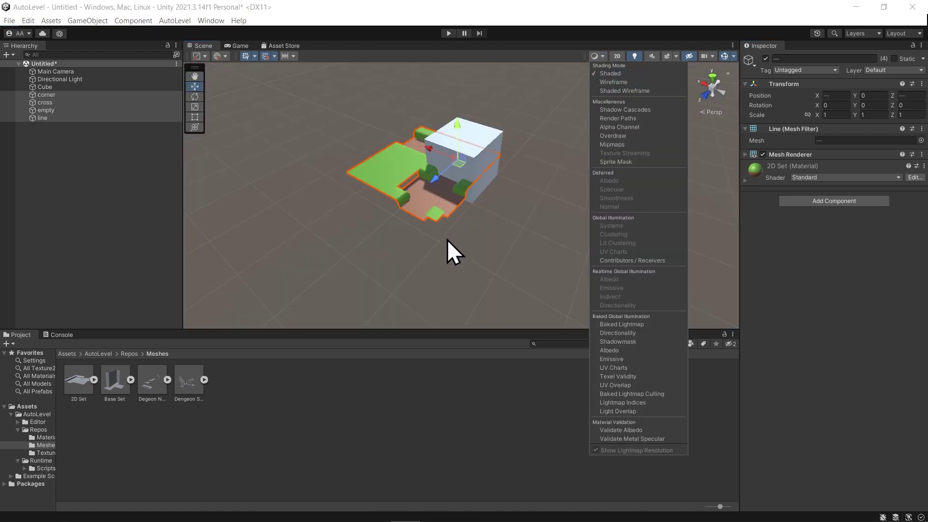
Undo the tiles' transform reset and the activation of the Cube.
key("ctrl+z")
key("ctrl+z")
key("ctrl+z")
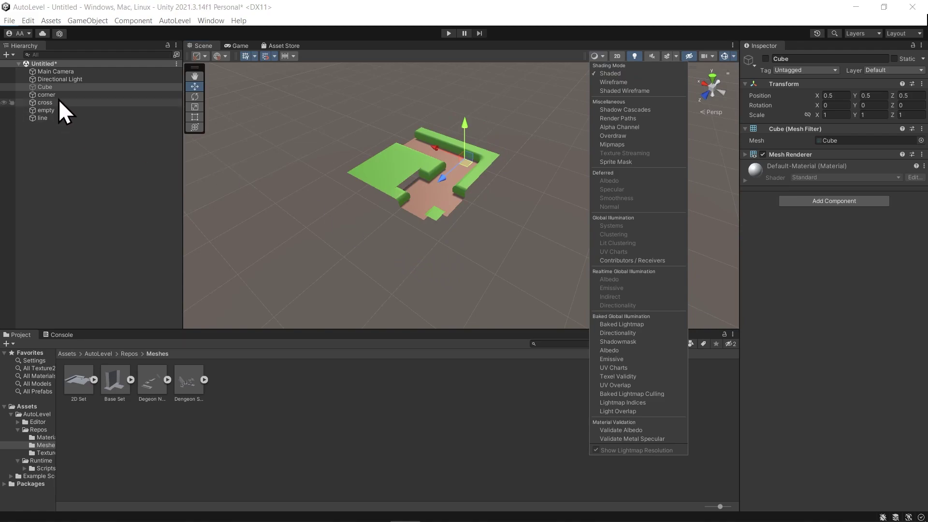
Spread the tiles apart, moving cross away from corner, empty to X 2 and Z 2, and line to X 2.
mouse_move(358, 231)
left_mouse_down("alt")
mouse_move(414, 265)
mouse_move(439, 267)
mouse_move(460, 232)
left_mouse_up("alt")
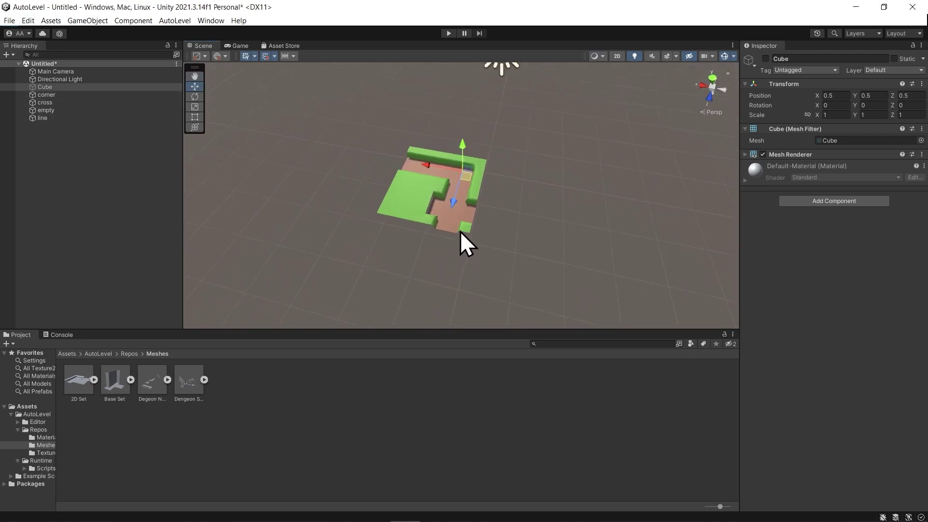
left_click(461, 232)
left_click_drag(526, 248, 443, 271, "alt")
key("x")
key("x")
left_click(384, 216)
left_click_drag(384, 216, 432, 273, "alt")
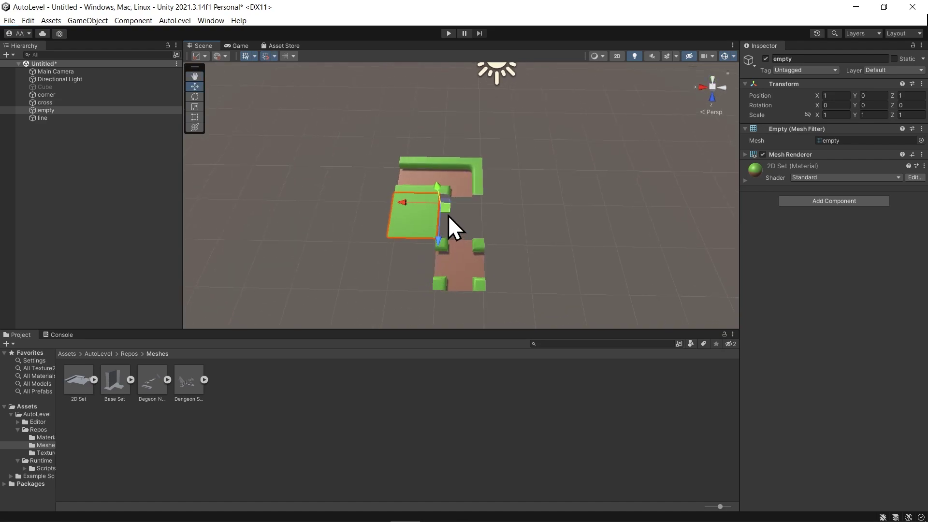
left_click_drag(442, 216, 404, 246)
left_click(422, 190)
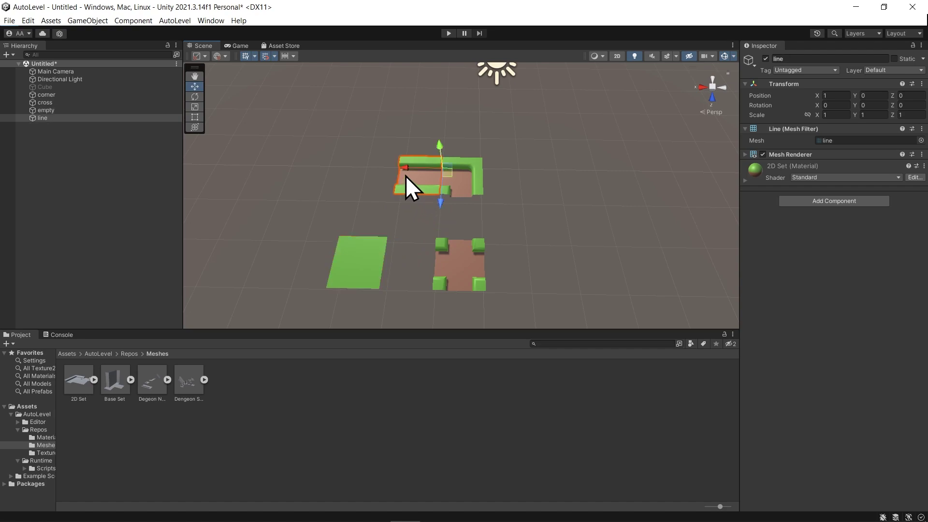
left_click_drag(405, 170, 359, 169)
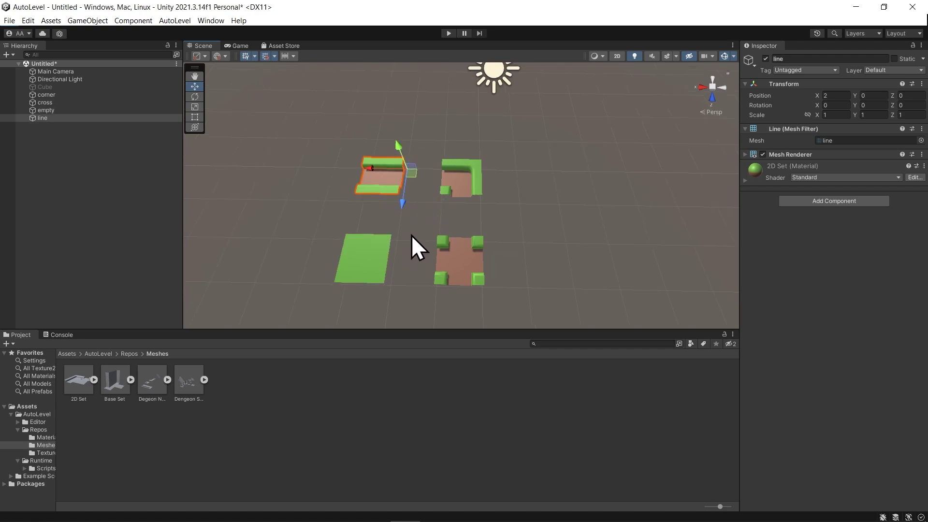
Add the AutoLevel BlockAsset component to corner, cross, empty and line together.
left_click(48, 95)
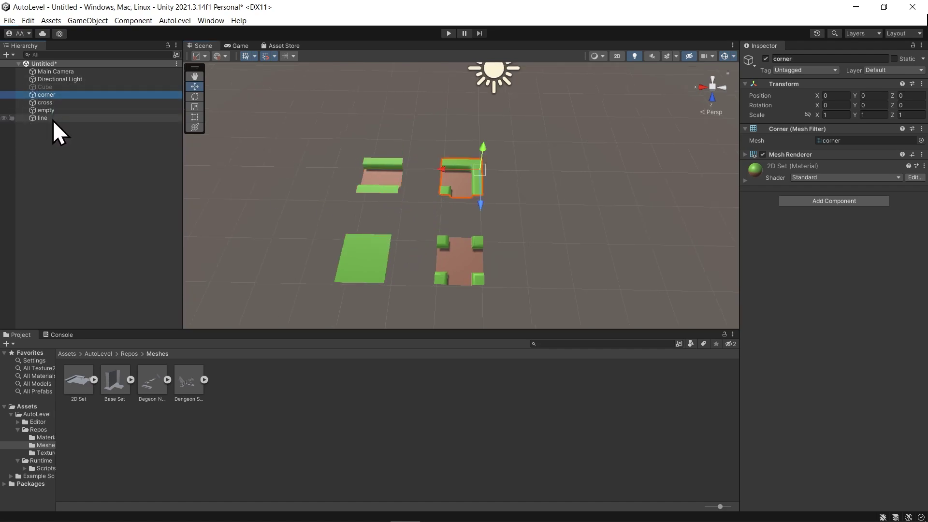
left_click(53, 119, "shift")
left_click(875, 202)
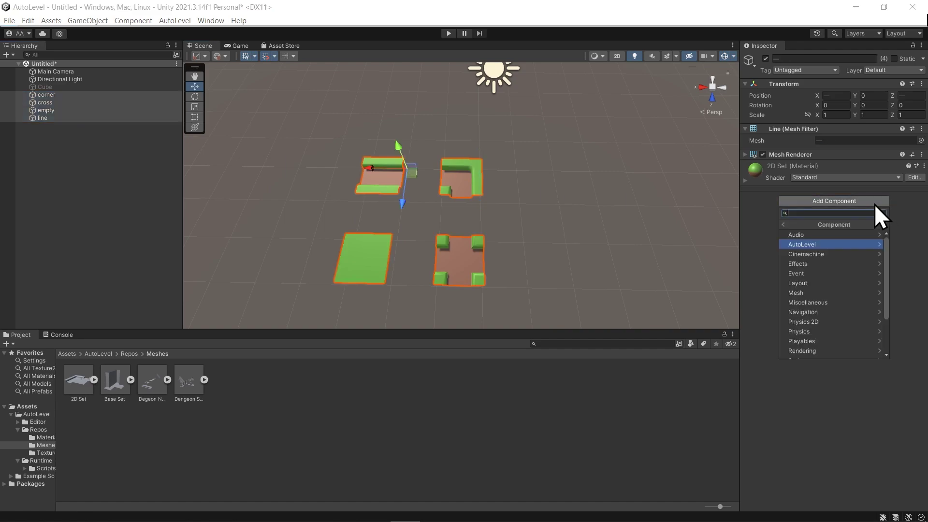
left_click(808, 245)
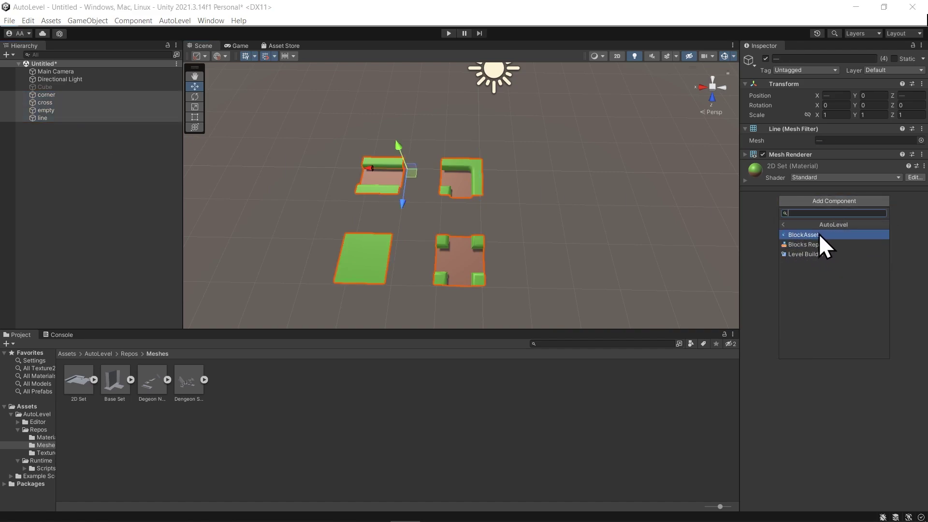
left_click(807, 234)
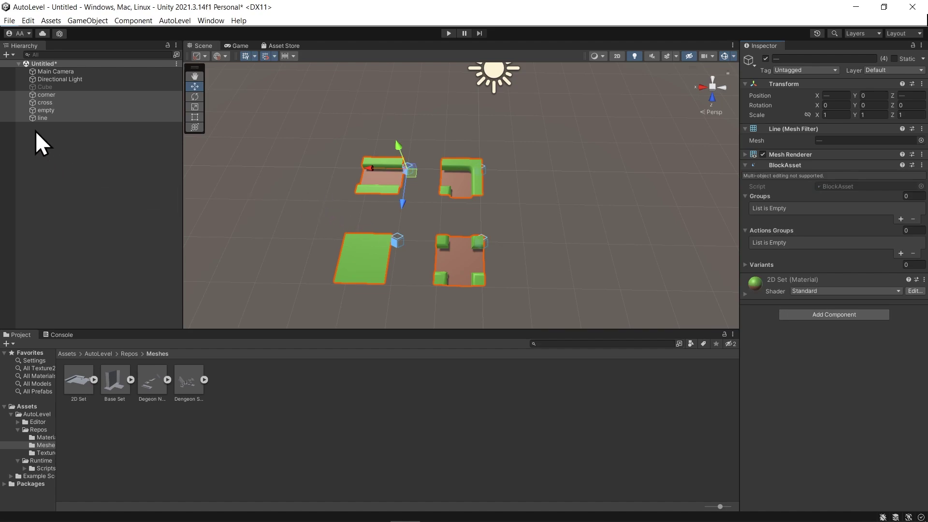
Check the corner tile's BlockAsset component and create an AutoLevel Blocks Repo object in the scene.
left_click(57, 94)
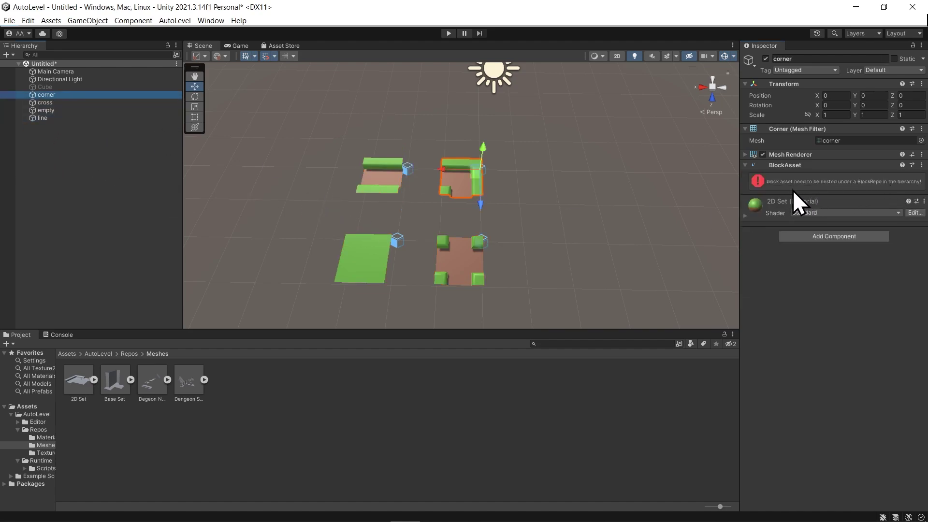
left_click(57, 184)
right_click(51, 173)
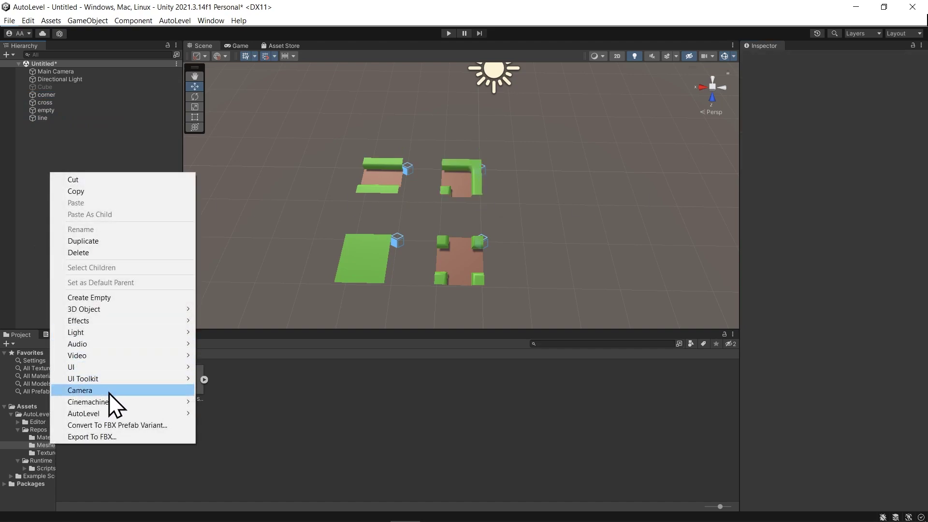
mouse_move(145, 414)
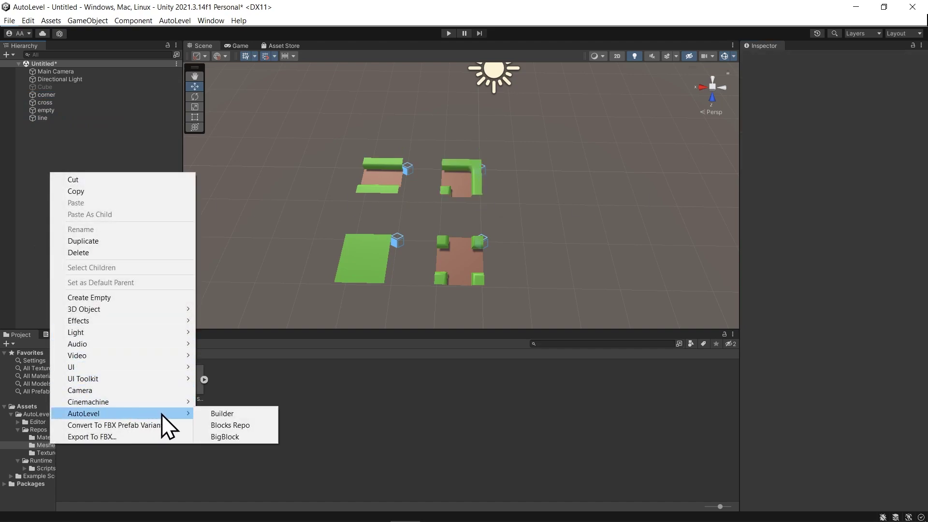
left_click(246, 427)
Nest corner, cross, empty and line under Blocks Repo and check the BlockAsset settings of cross and empty.
left_click(43, 118)
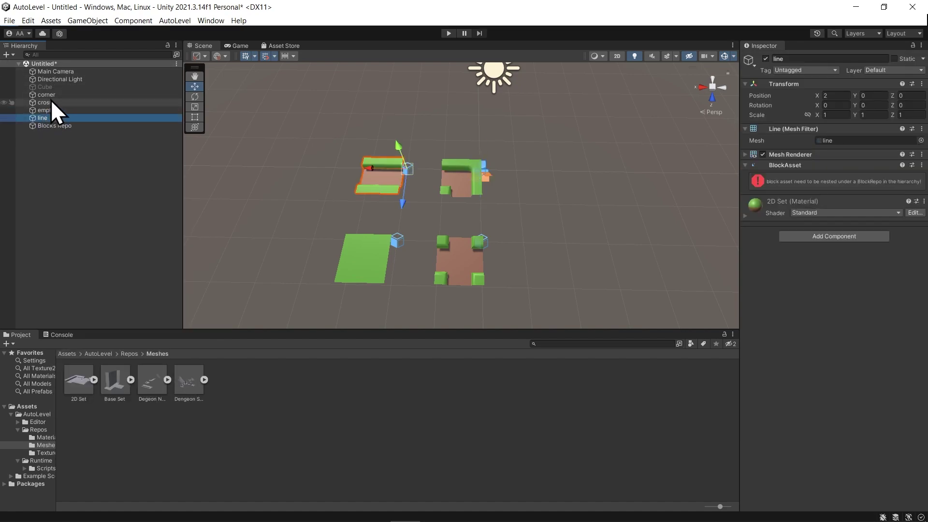
left_click(51, 96, "shift")
left_click_drag(42, 117, 48, 130)
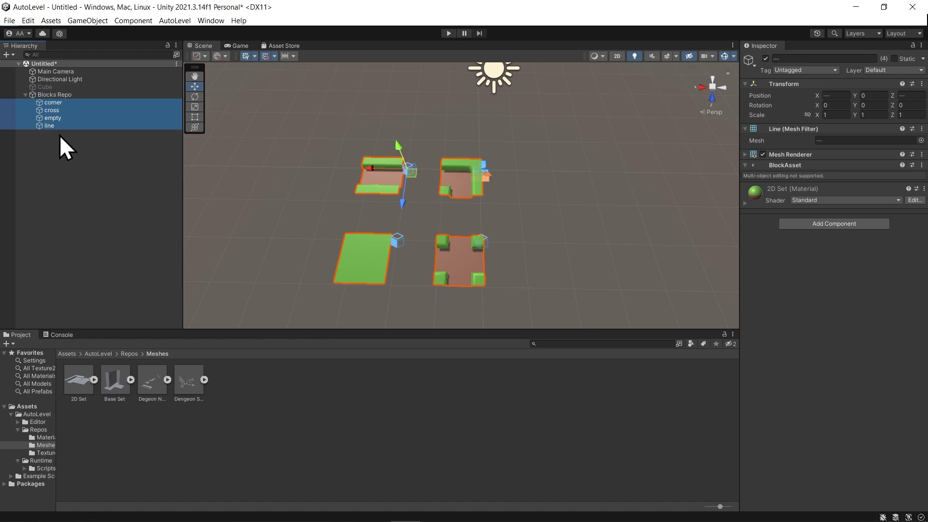
left_click(56, 110)
left_click(54, 118)
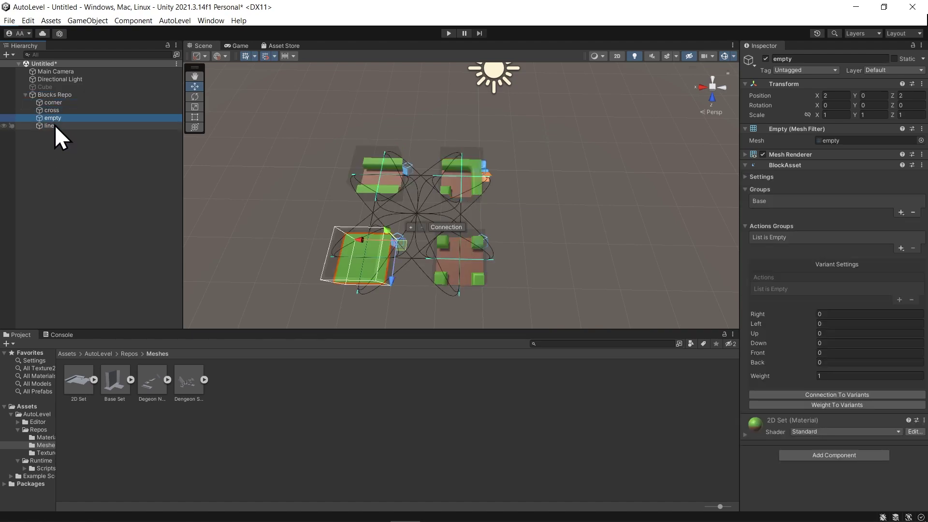
Check the BlockAsset settings of the line tile.
left_click(54, 125)
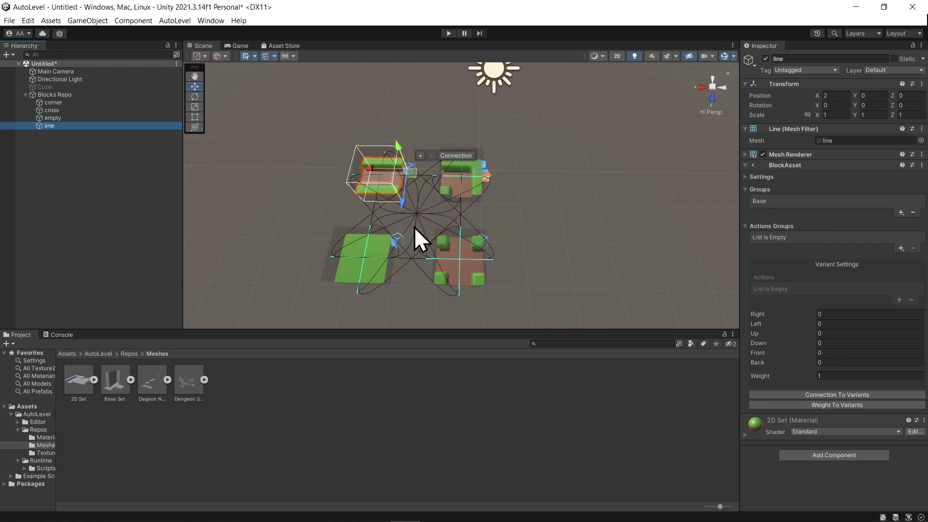
left_click(73, 166)
scroll(331, 217, "down", 2)
middle_click_drag(332, 218, 416, 195)
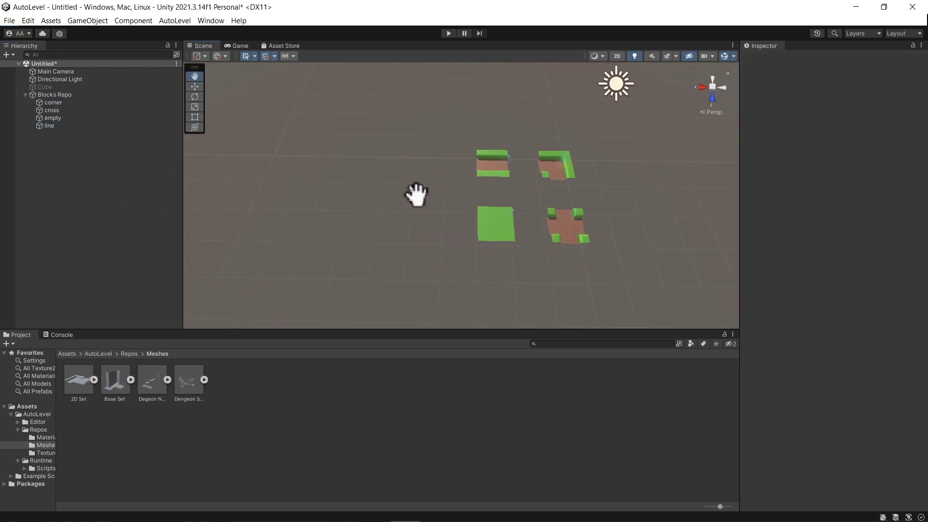
Create an AutoLevel Builder object in the scene and assign Blocks Repo to its Level Builder component.
right_click(29, 160)
mouse_move(155, 401)
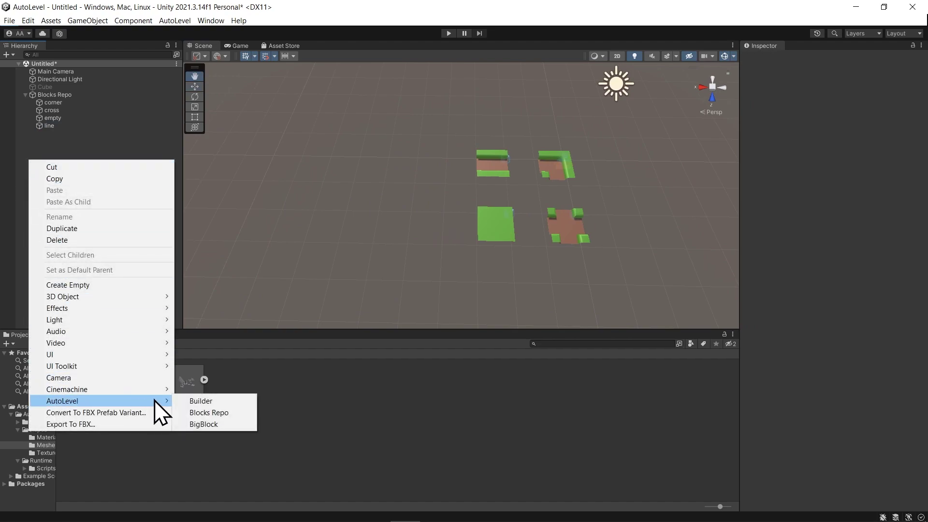
left_click(225, 402)
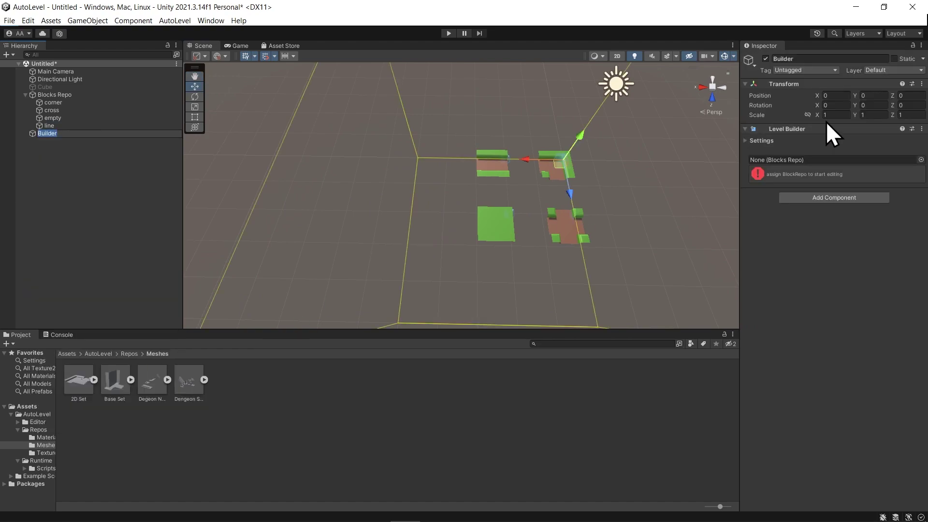
left_click_drag(46, 94, 789, 160)
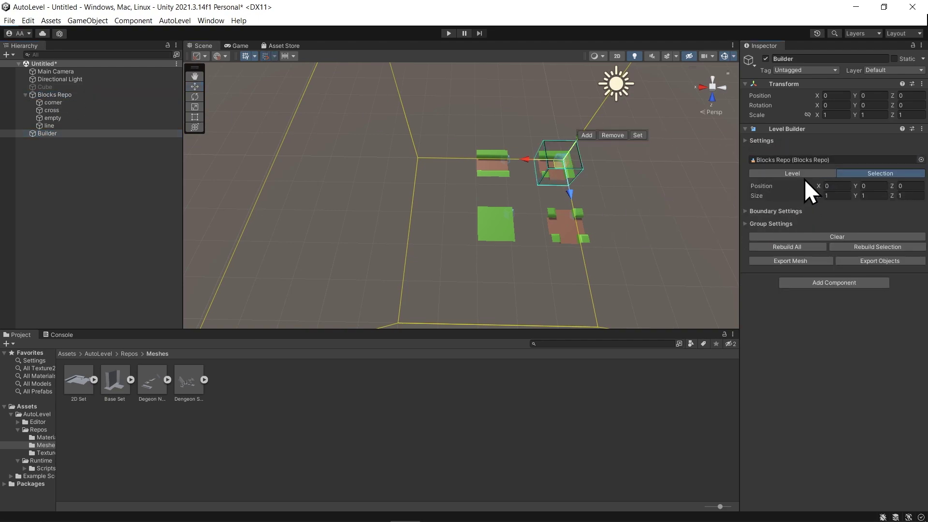
Set the Builder's level size to X 10, Y 1 and Z 10.
left_click(804, 177)
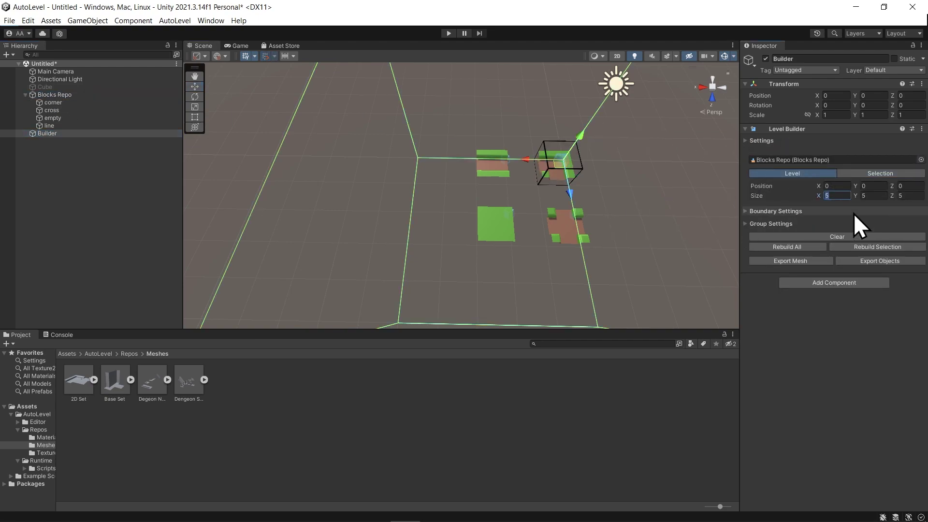
type("10")
key("Tab")
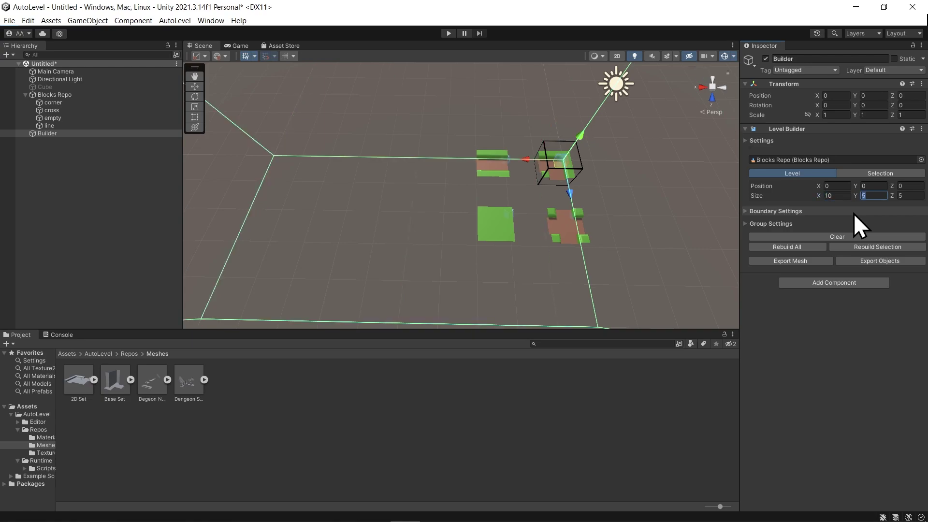
type("1")
key("Tab")
type("10")
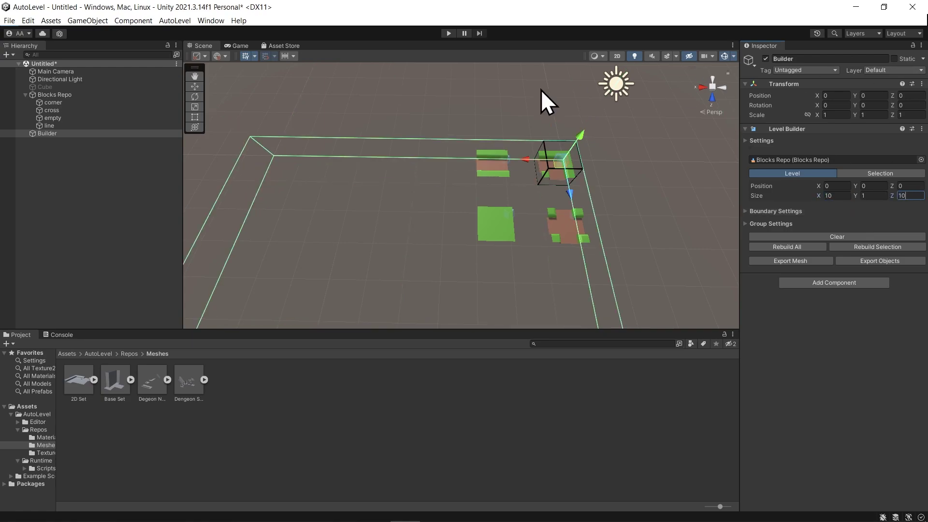
Move the Builder's level area away from the source tiles to position X 6.
scroll(550, 232, "down", 3)
left_click_drag(550, 232, 517, 232, "alt")
left_click_drag(532, 195, 448, 187)
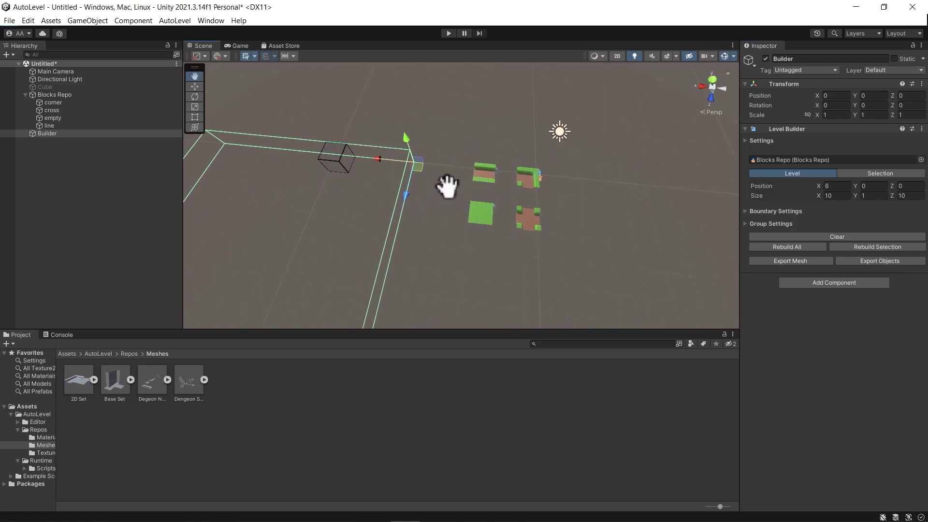
middle_click_drag(448, 187, 457, 175)
scroll(463, 174, "down", 2)
left_click_drag(476, 203, 470, 191, "alt")
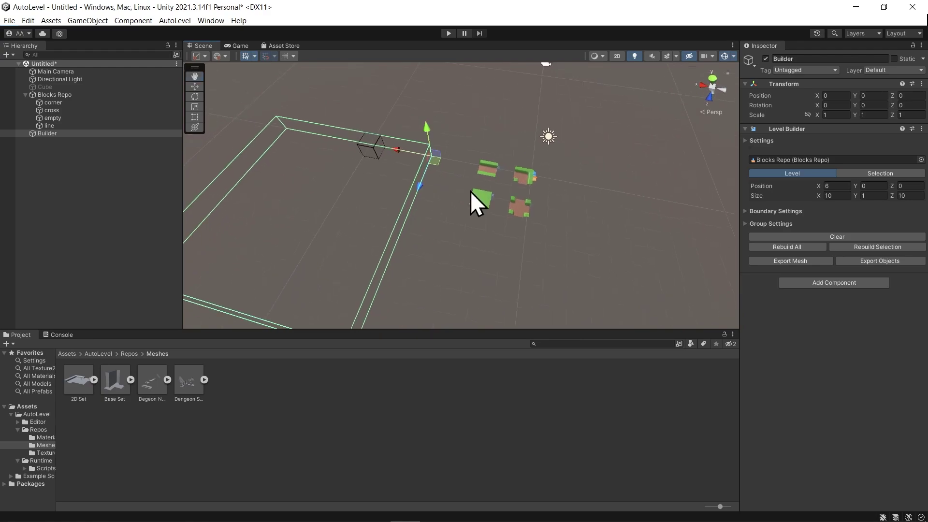
Extend the Builder's selection over the whole 10 × 1 × 10 level and remove the Empty and Solid groups from it.
left_click(883, 173)
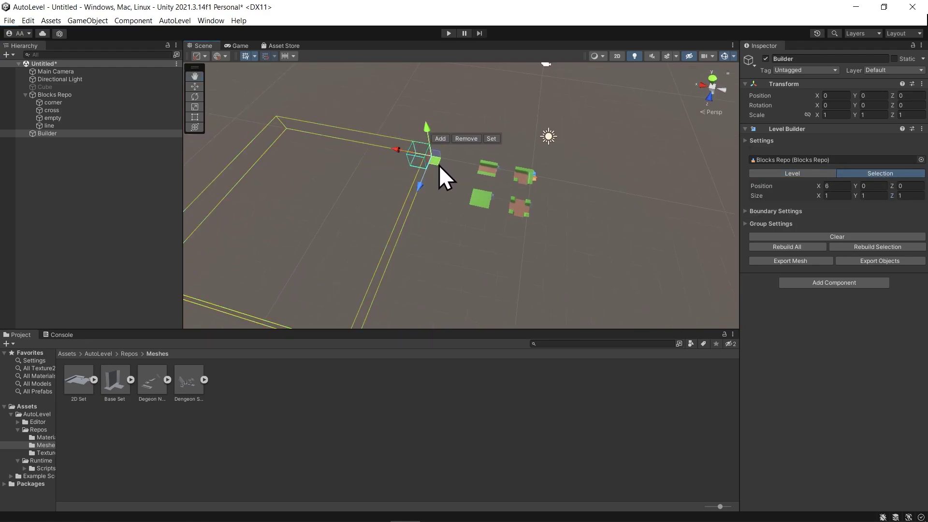
left_click_drag(432, 158, 5, 141)
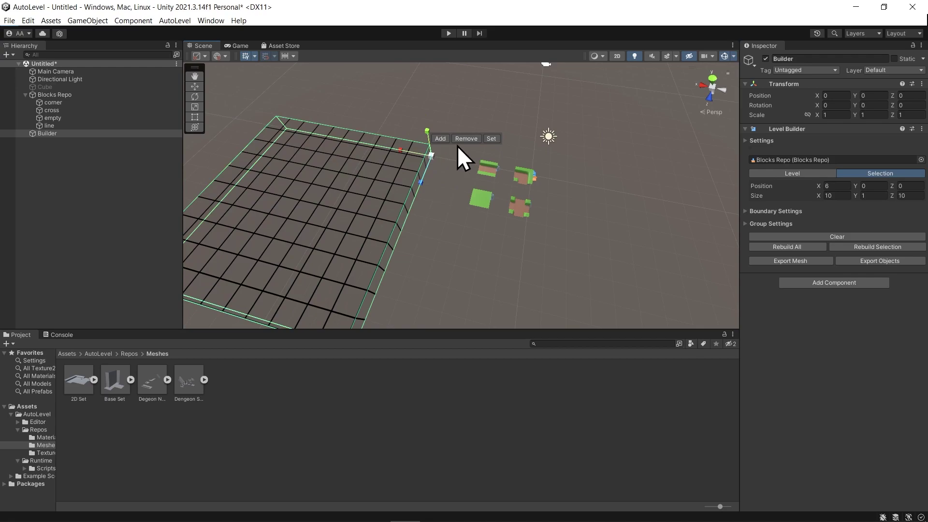
left_click(464, 139)
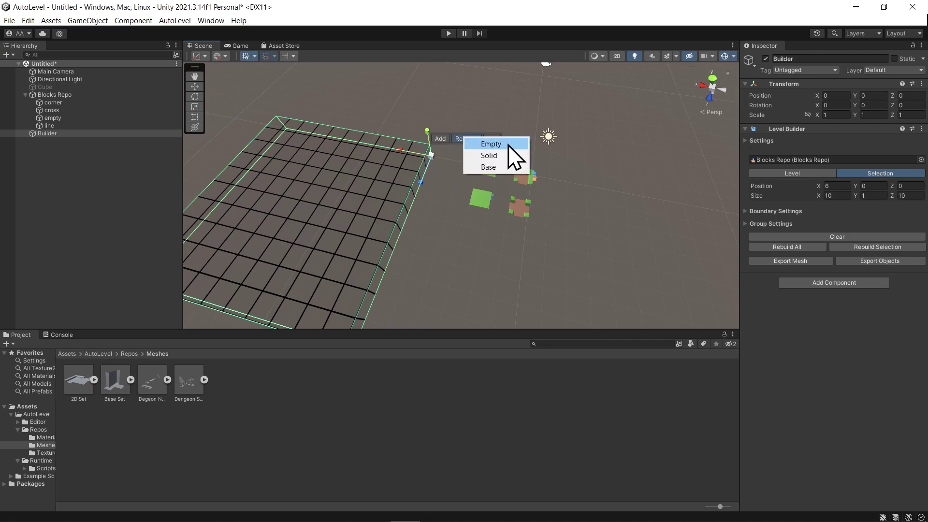
left_click(485, 146)
left_click(463, 140)
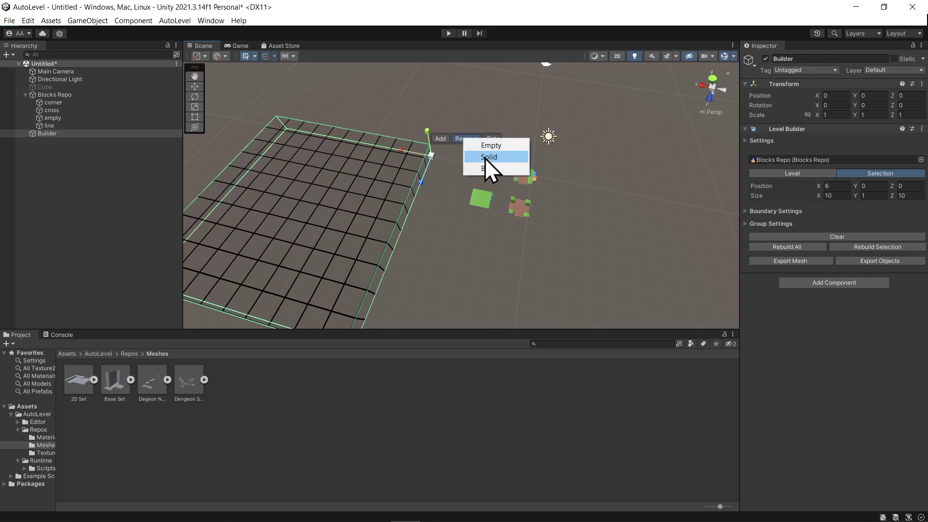
left_click(494, 157)
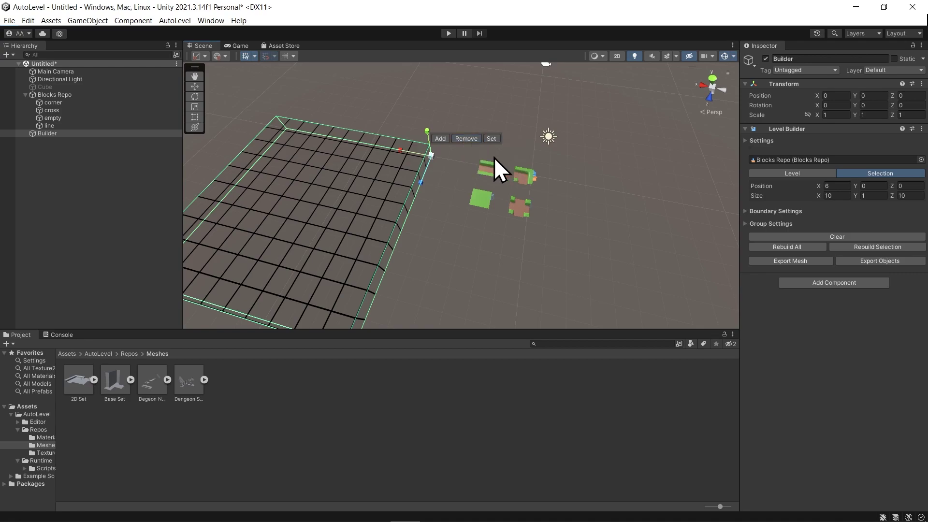
Shrink the selection back to a single cell and rebuild the whole level several times.
left_click(431, 158)
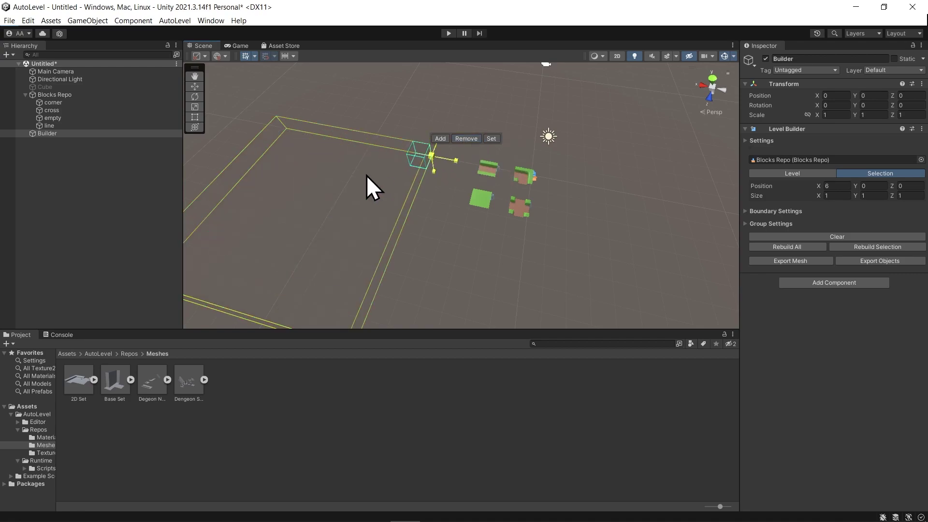
left_click(784, 247)
left_click(785, 246)
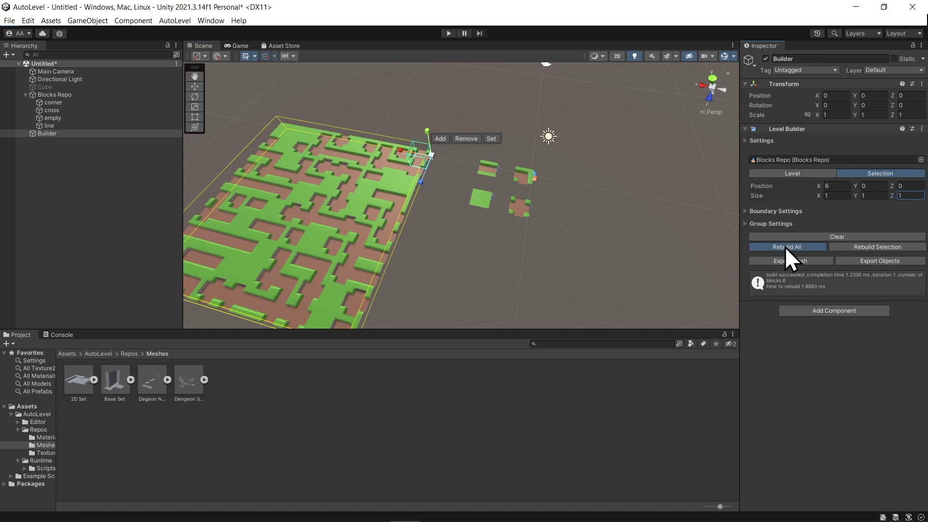
left_click(785, 246)
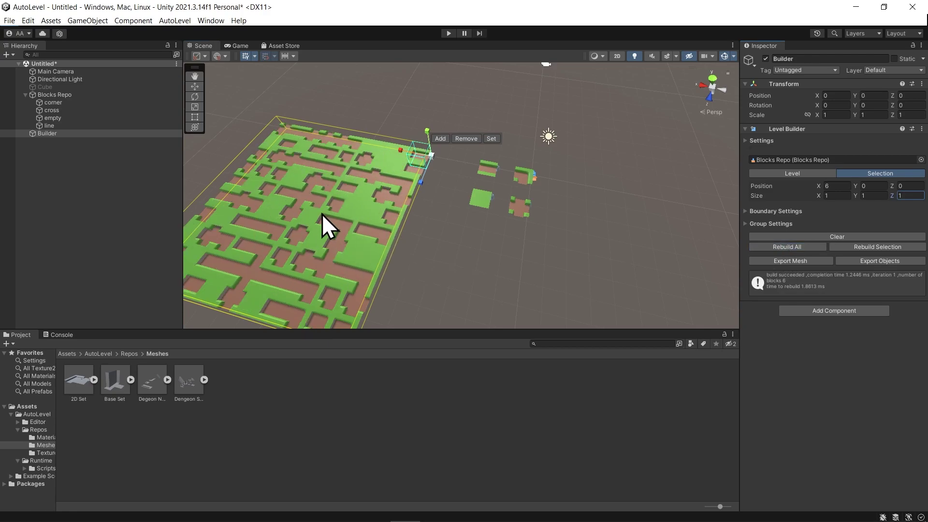
Deactivate the cross, empty and line tiles together, leaving only corner active under Blocks Repo.
middle_click_drag(613, 239, 537, 247)
scroll(519, 245, "up", 3)
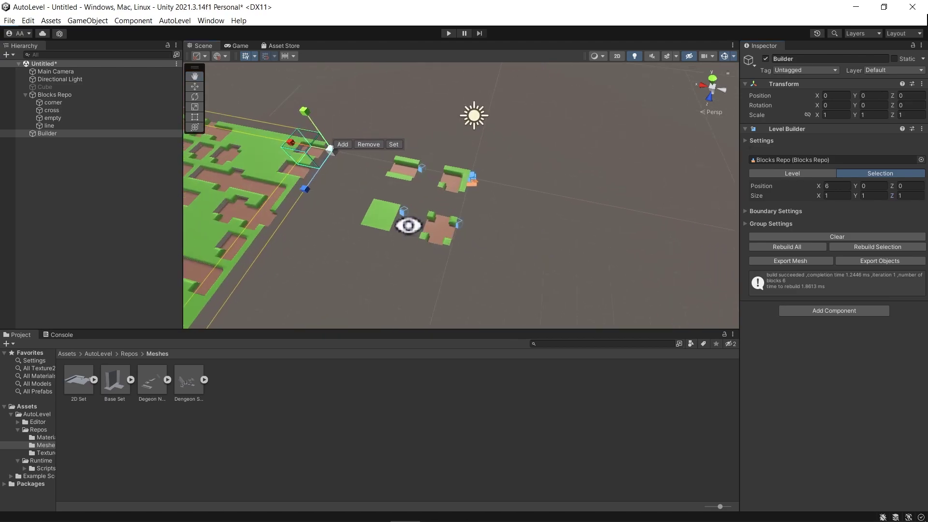
left_click_drag(408, 225, 322, 205, "alt")
left_click(62, 125)
left_click(63, 111, "shift")
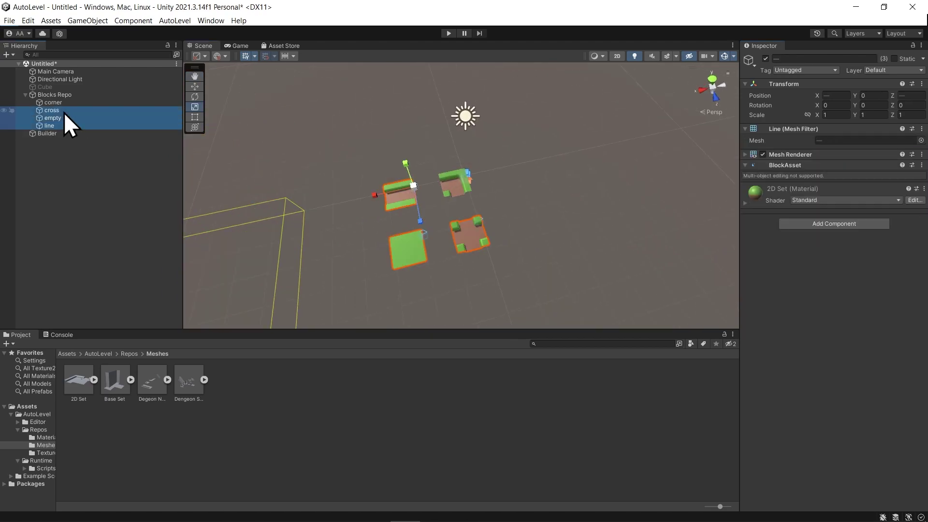
left_click(765, 59)
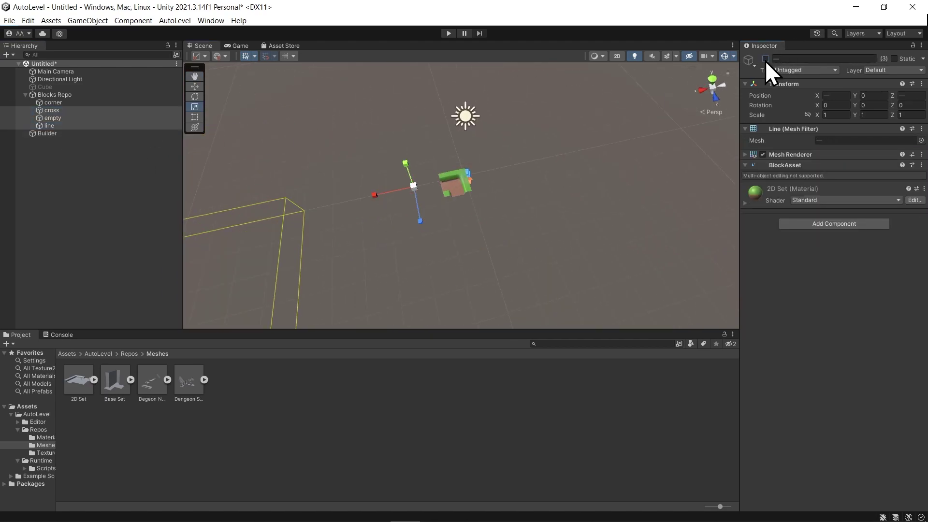
Add a RotateY variant to the corner block and place it beside the original.
left_click(454, 196)
key("f")
left_click_drag(488, 236, 518, 208, "alt")
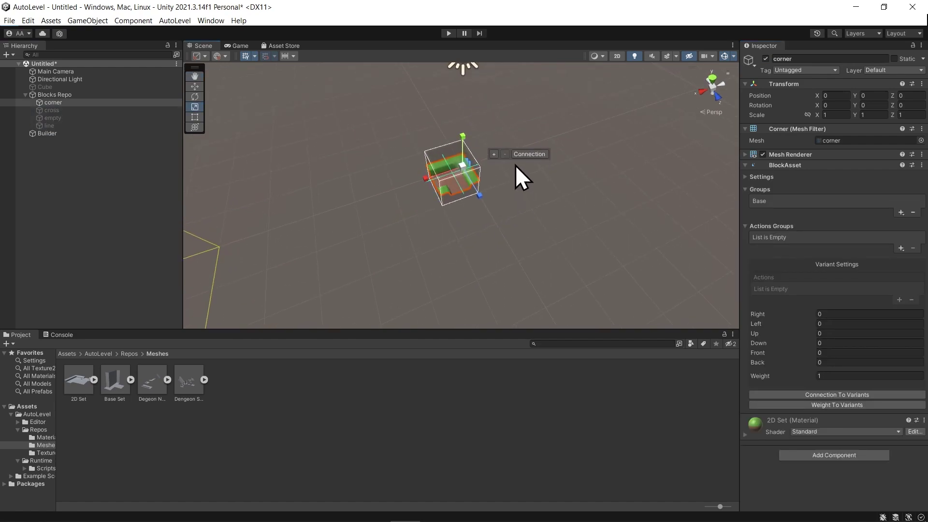
left_click(494, 154)
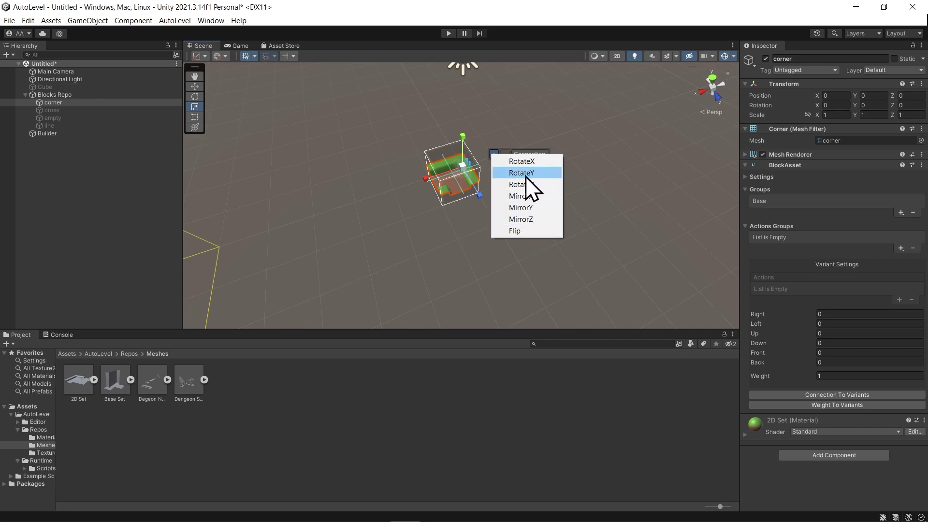
left_click(524, 173)
left_click_drag(555, 271, 573, 214, "alt")
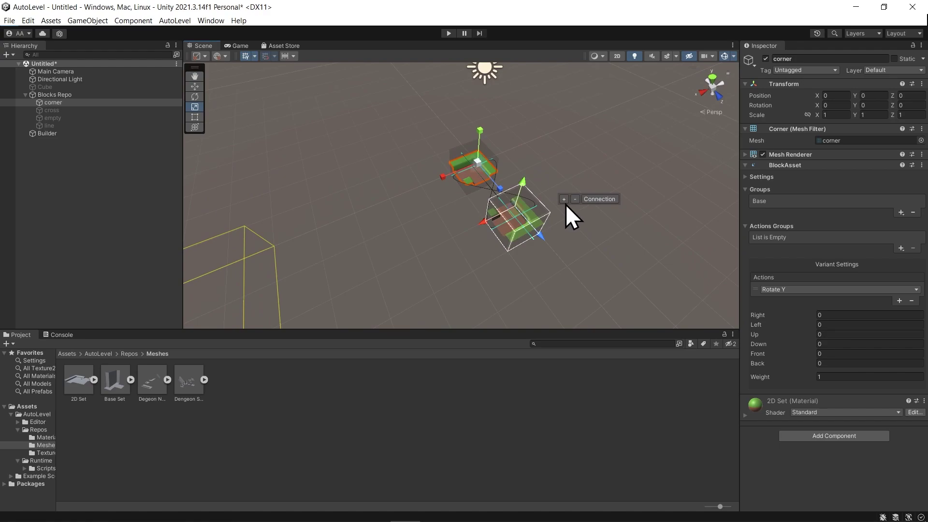
Add a second RotateY variant based on the first rotated corner and place it next to that one.
left_click(564, 200)
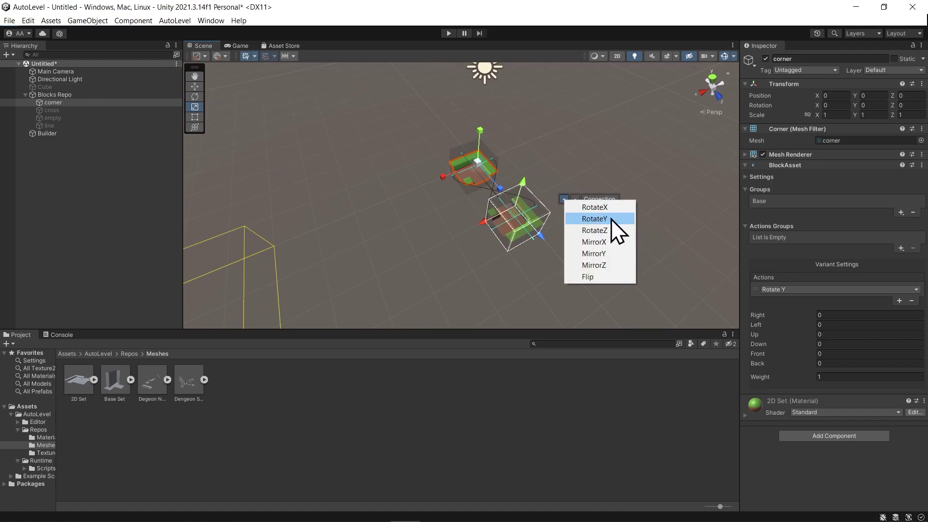
left_click(594, 219)
left_click_drag(596, 259, 547, 310, "alt")
left_click_drag(615, 269, 442, 232, "alt")
Switch the corner block's scene editing mode to None.
left_click(589, 242)
left_click(615, 245)
key("x")
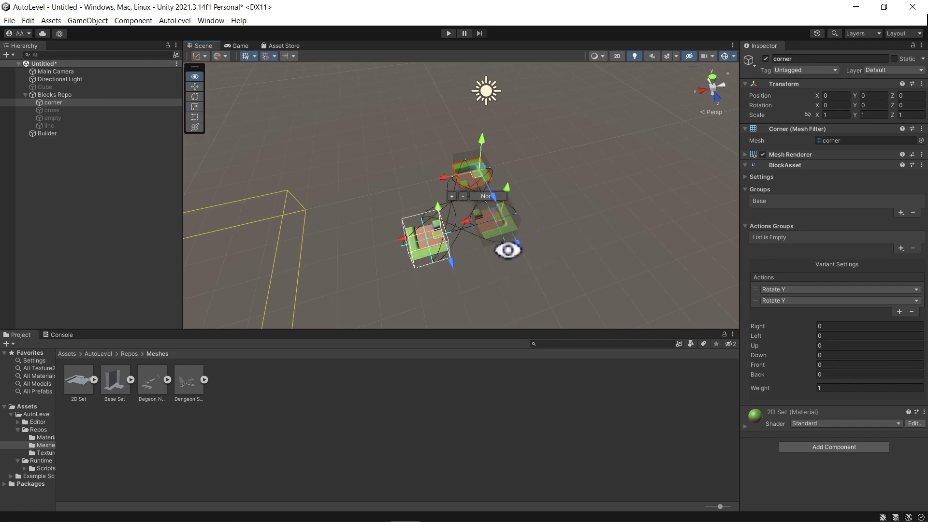
left_click_drag(507, 249, 486, 281, "alt")
middle_click_drag(442, 269, 502, 238)
left_click_drag(503, 239, 479, 256, "alt")
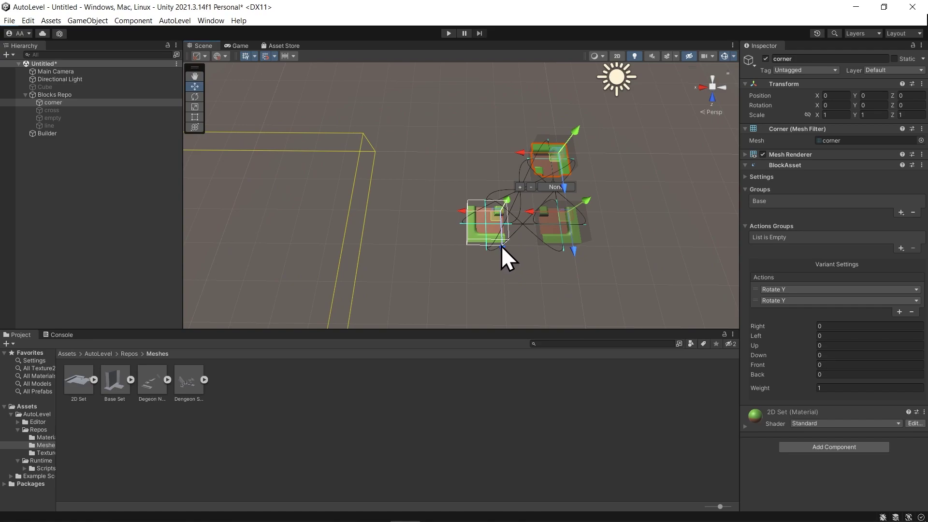
Add a third RotateY variant from the second rotated corner and place it to complete a square of four blocks.
left_click(520, 187)
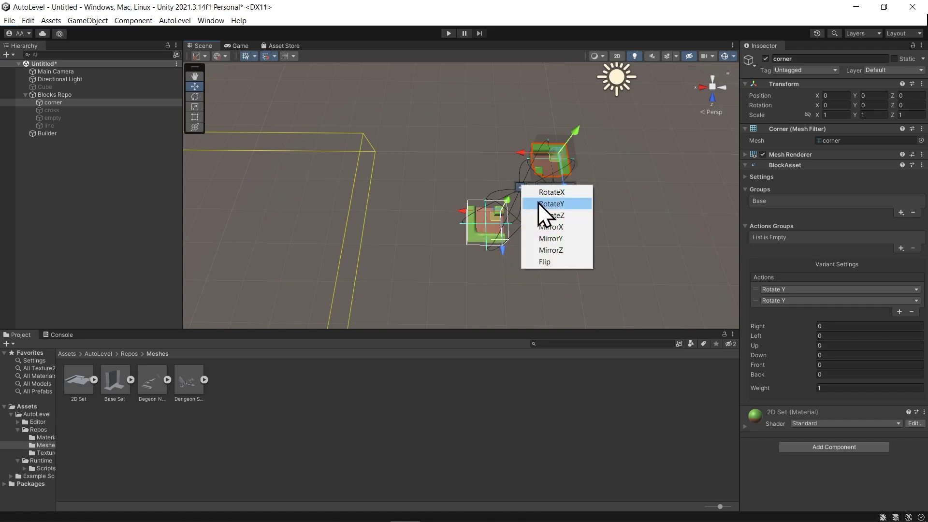
left_click(539, 203)
left_click_drag(496, 280, 502, 152)
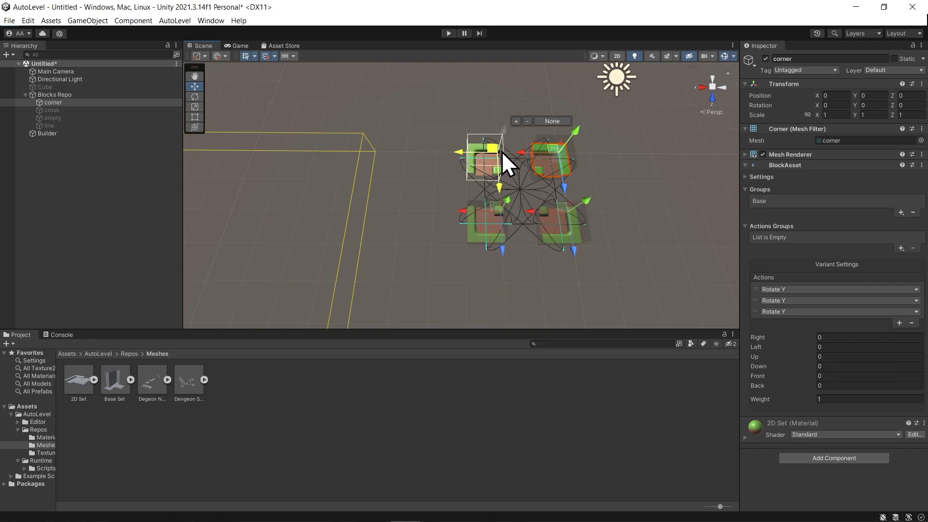
right_click_drag(512, 238, 582, 248)
middle_click_drag(582, 247, 529, 284)
scroll(513, 290, "up", 2)
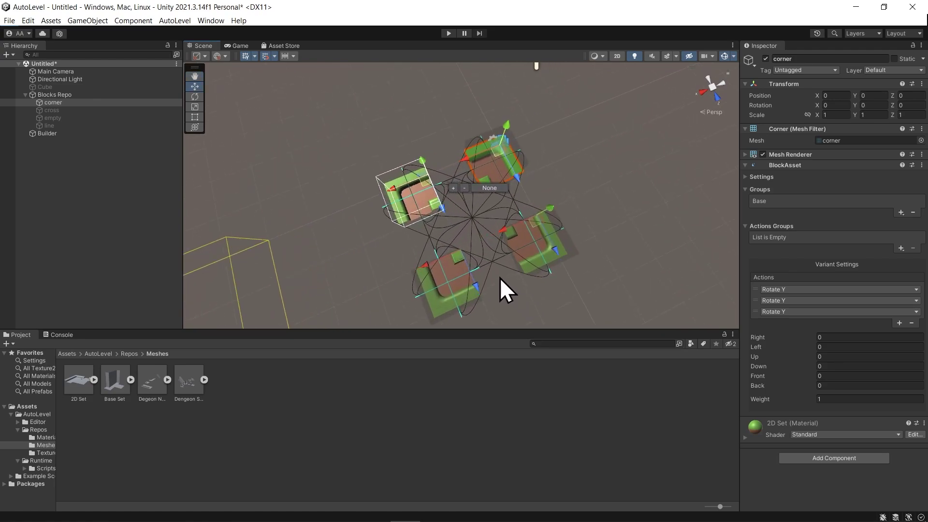
right_click_drag(491, 282, 517, 253)
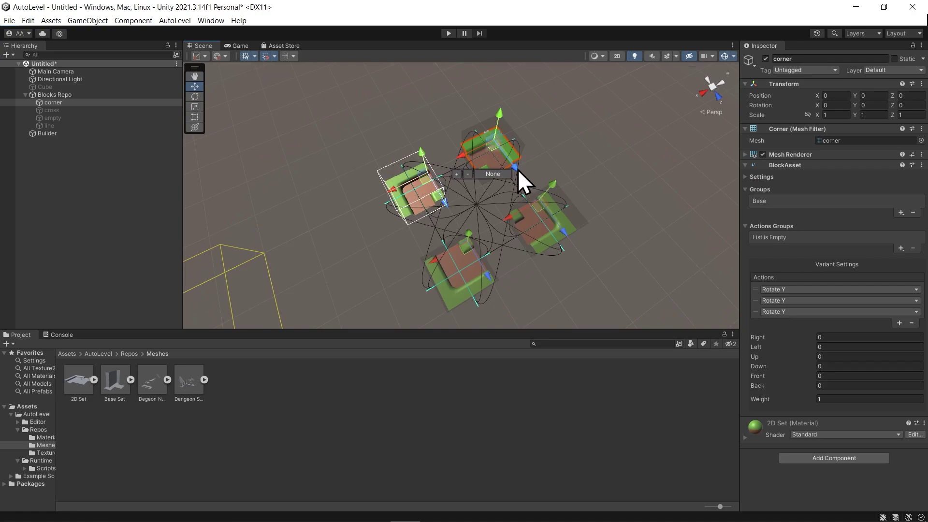
Select the original corner block and switch its scene editing mode to Connection.
left_click(487, 162)
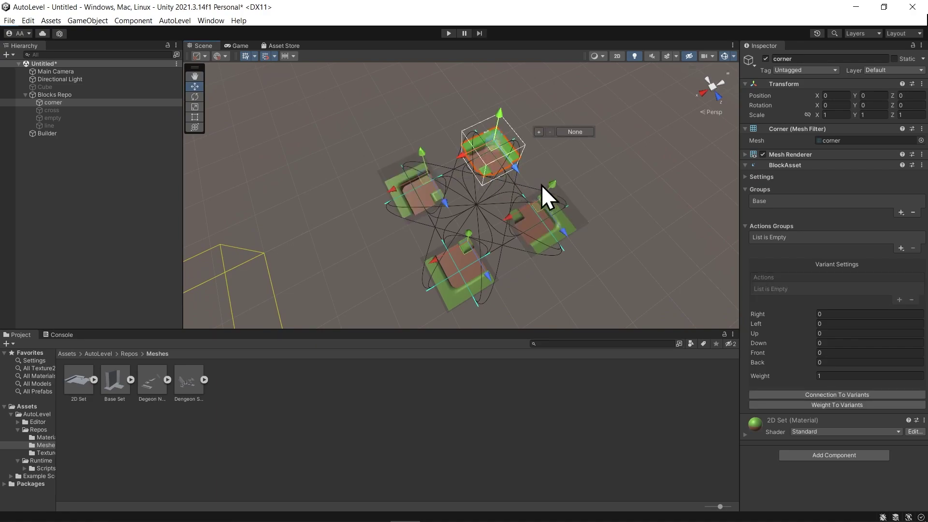
mouse_move(541, 185)
right_mouse_down()
mouse_move(518, 170)
mouse_move(493, 197)
mouse_move(544, 164)
right_mouse_up()
left_click(535, 120)
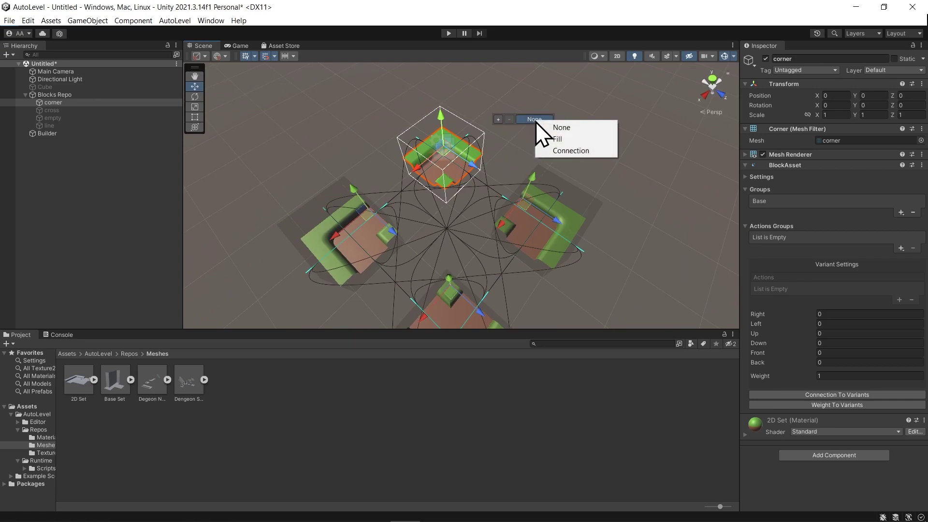
left_click(579, 152)
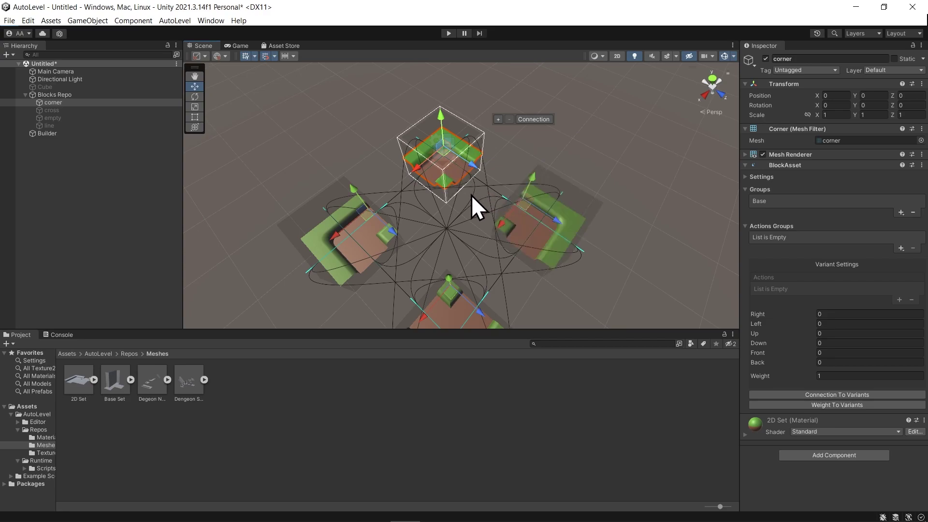
scroll(485, 190, "up", 2)
middle_click_drag(485, 191, 476, 192)
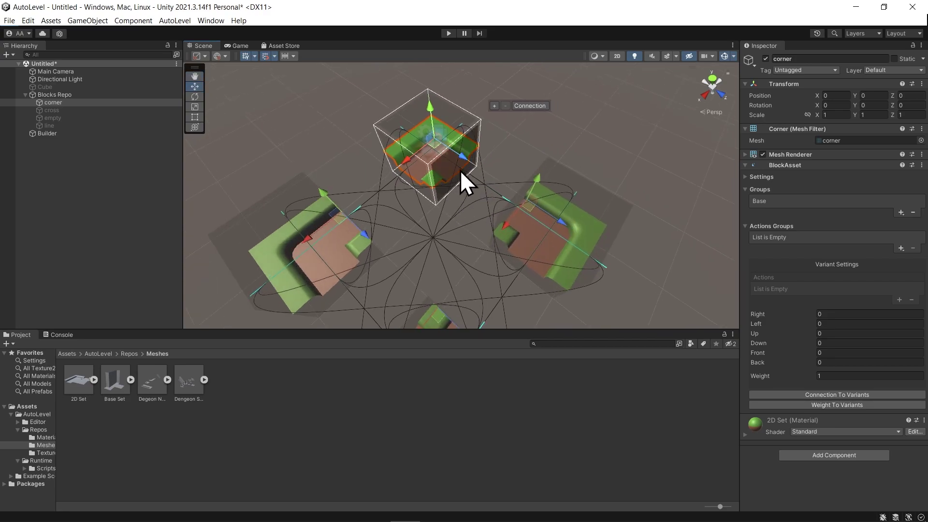
Connect the original corner block's front face to the facing back face of its first rotated variant.
left_click_drag(464, 228, 588, 228, "alt")
left_click(565, 176)
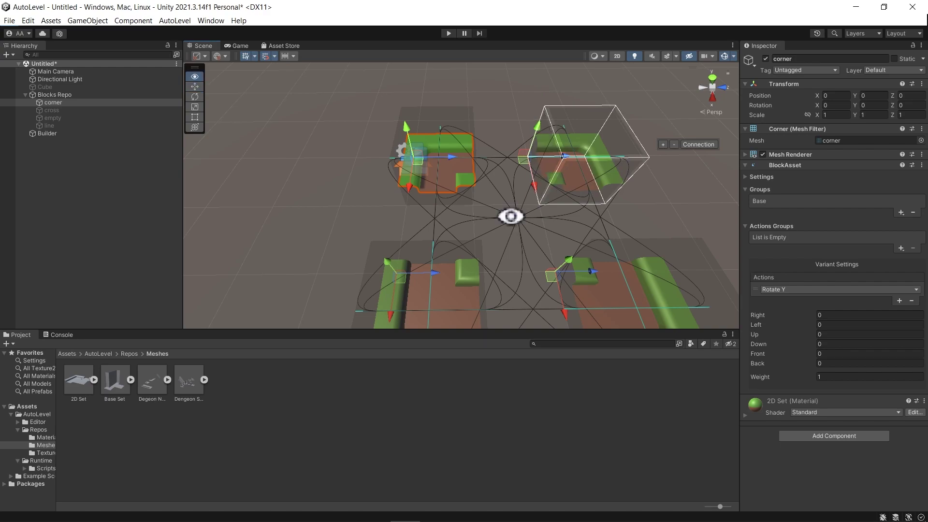
left_click_drag(514, 216, 393, 209, "alt")
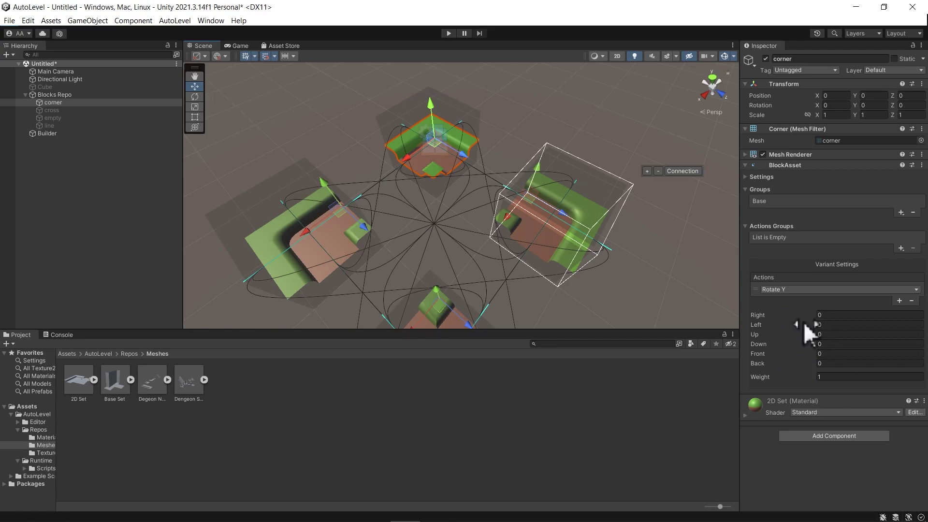
left_click(453, 172)
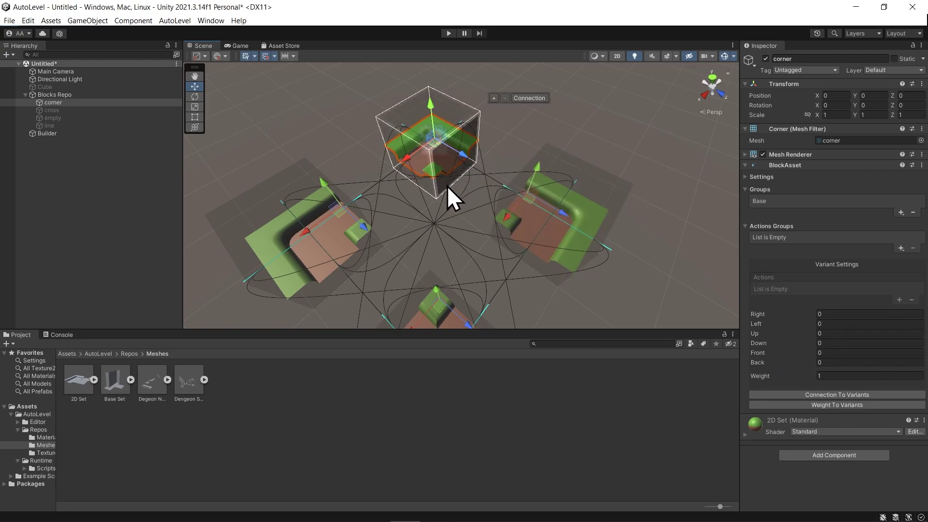
left_click(449, 188)
left_click_drag(466, 203, 583, 223, "alt")
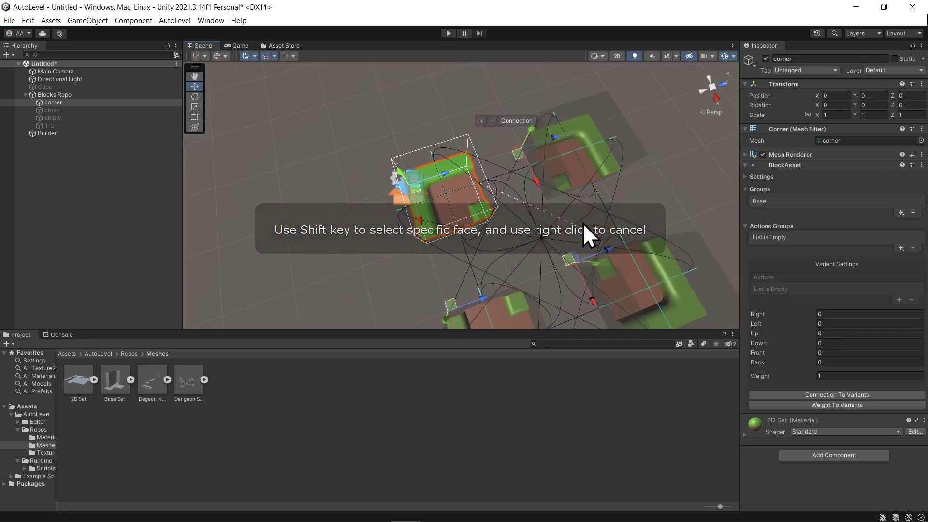
left_click(552, 177)
left_click_drag(546, 193, 389, 216, "alt")
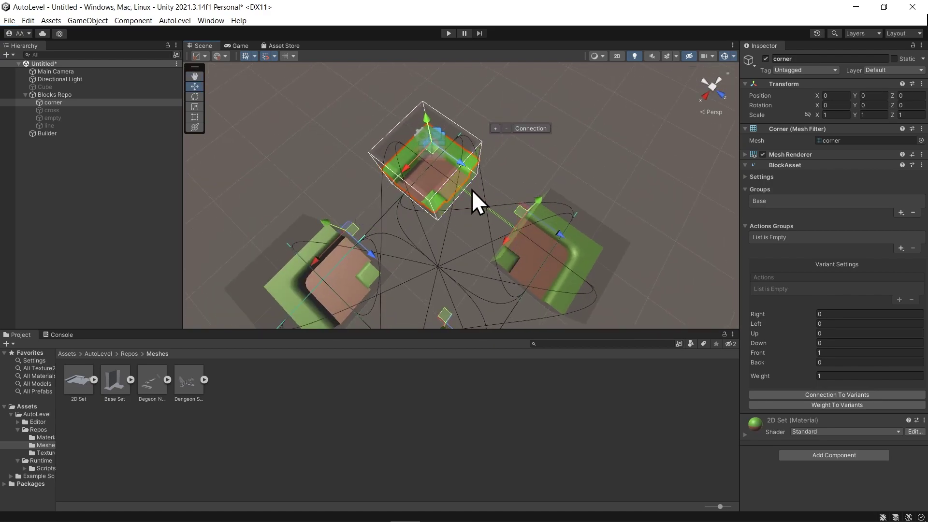
Select the Builder and rebuild the whole level twice with the new corner connection.
left_click_drag(469, 195, 348, 197, "alt")
middle_click_drag(348, 197, 439, 161)
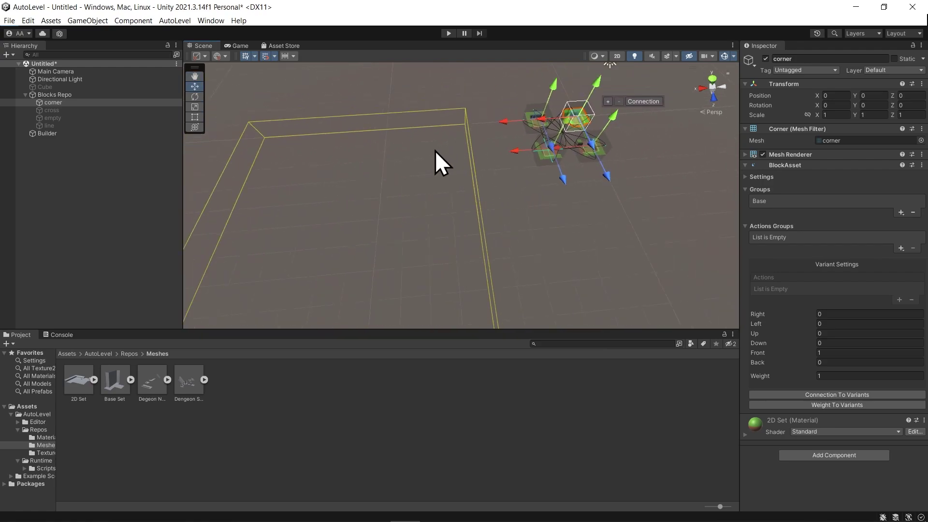
left_click(58, 134)
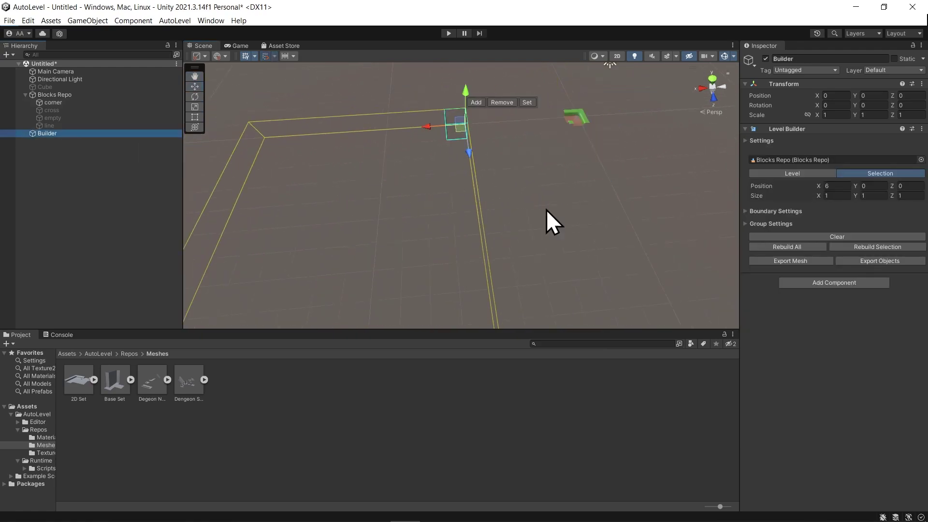
left_click(793, 248)
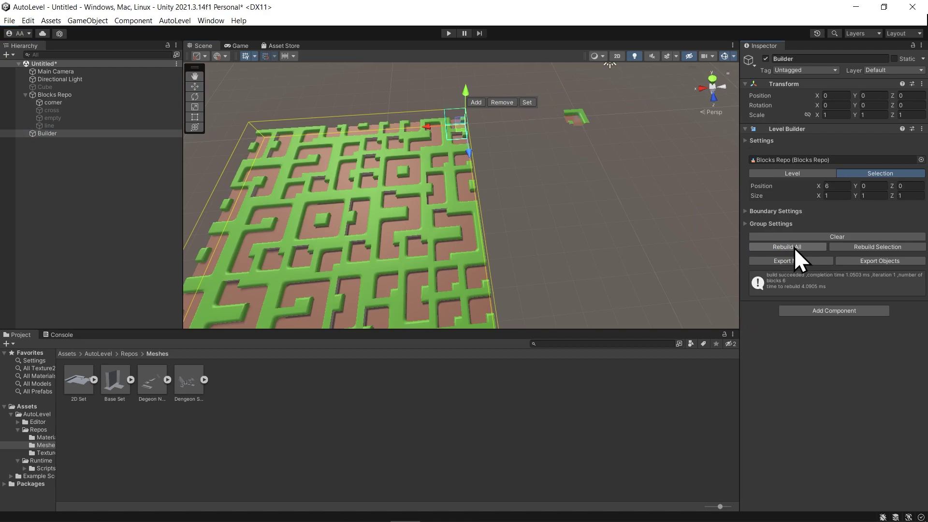
left_click(794, 247)
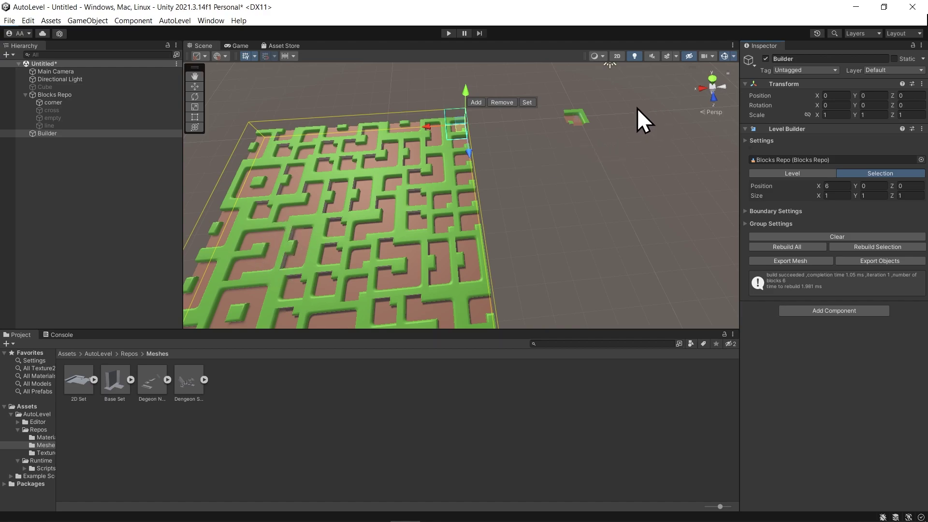
Return to the corner block and connect the first rotated variant's right face to the second variant's left face.
left_click(578, 115)
key("f")
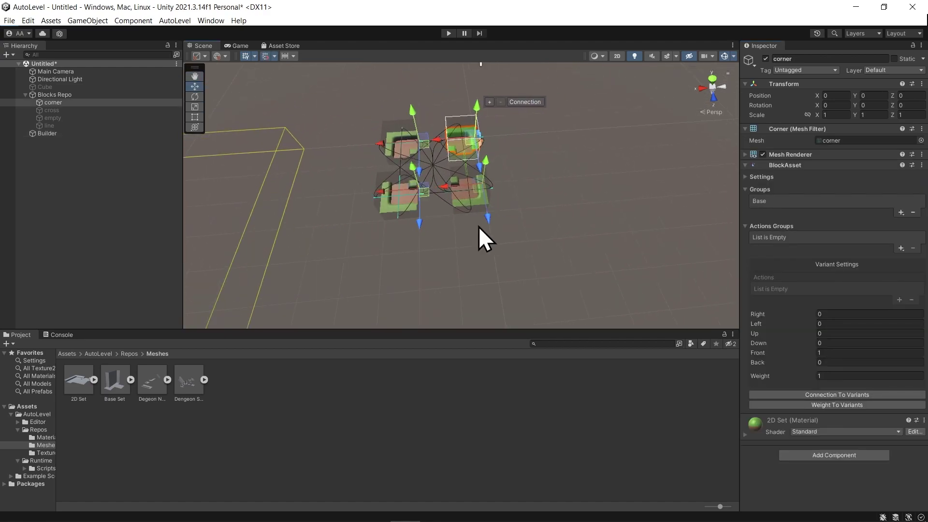
left_click_drag(435, 290, 384, 239, "alt")
left_click(500, 207)
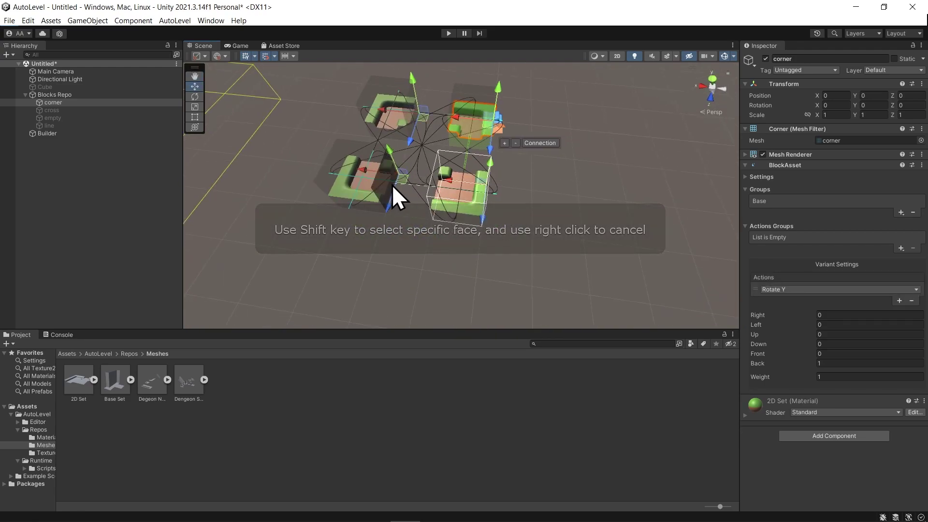
left_click(381, 185)
left_click_drag(344, 207, 635, 199, "alt")
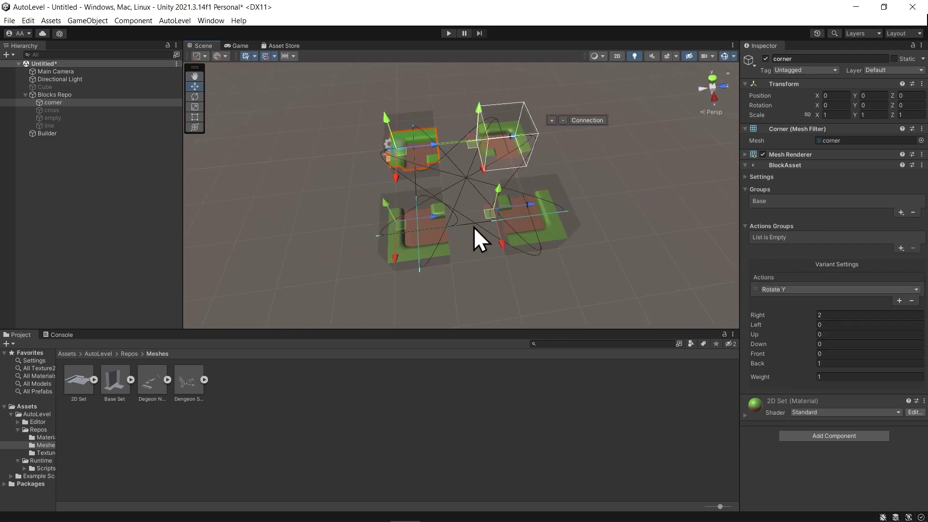
Connect the second corner variant's back face to the third variant, and the third's left face to the original corner.
left_click(517, 217)
left_click_drag(475, 281, 149, 203, "alt")
left_click(373, 176)
left_click(561, 194)
left_click(433, 178)
Select the Builder and rebuild the whole level several times with all four corners connected.
scroll(352, 205, "down", 5)
middle_click_drag(353, 205, 488, 179)
scroll(489, 178, "down", 8)
left_click(56, 133)
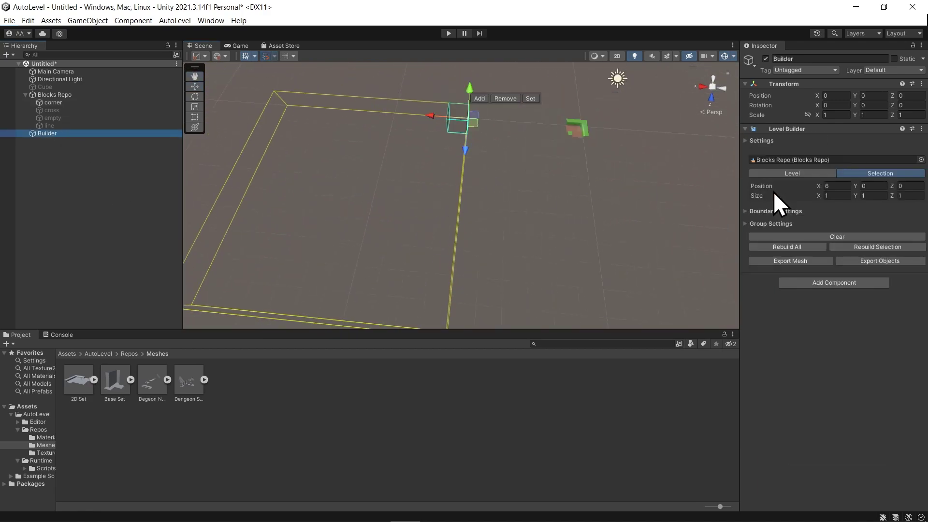
left_click(772, 245)
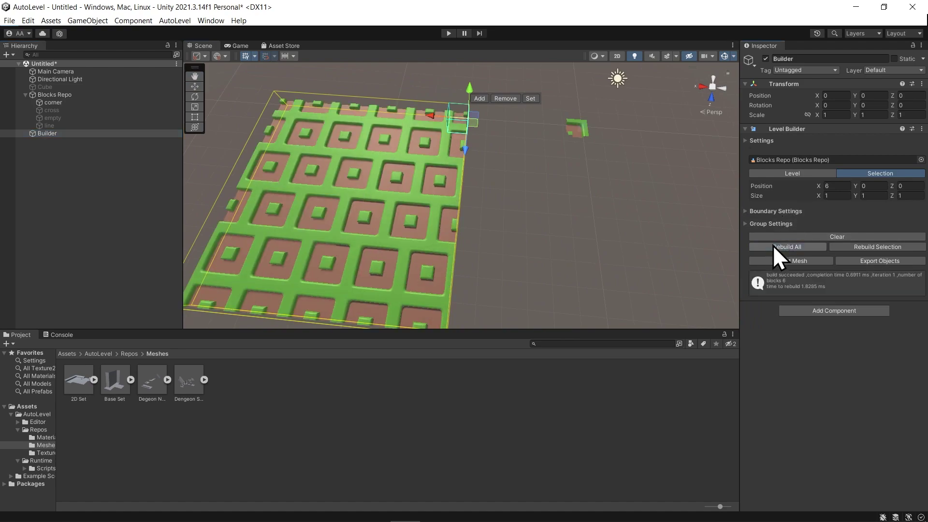
left_click(773, 245)
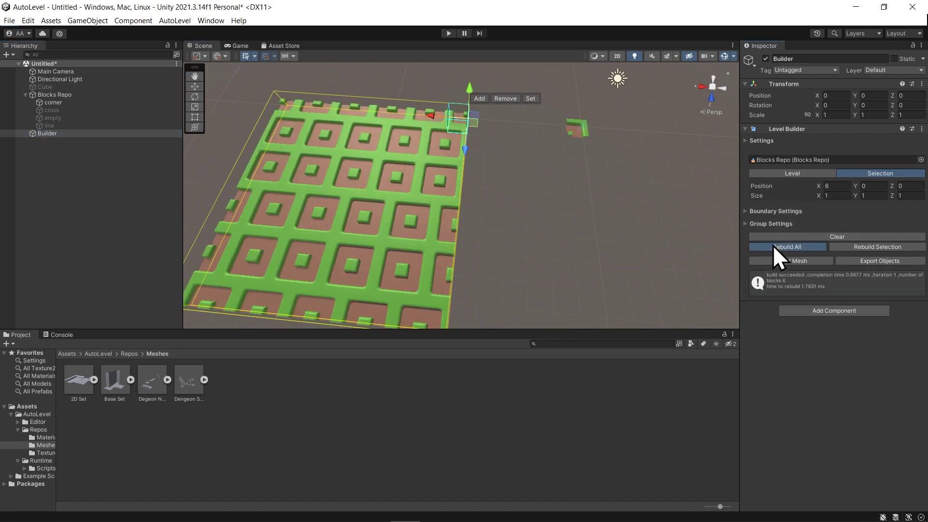
left_click(773, 245)
Select the corner block and move its third and second rotated variants outward to leave space between the corners.
middle_click_drag(563, 163, 483, 201)
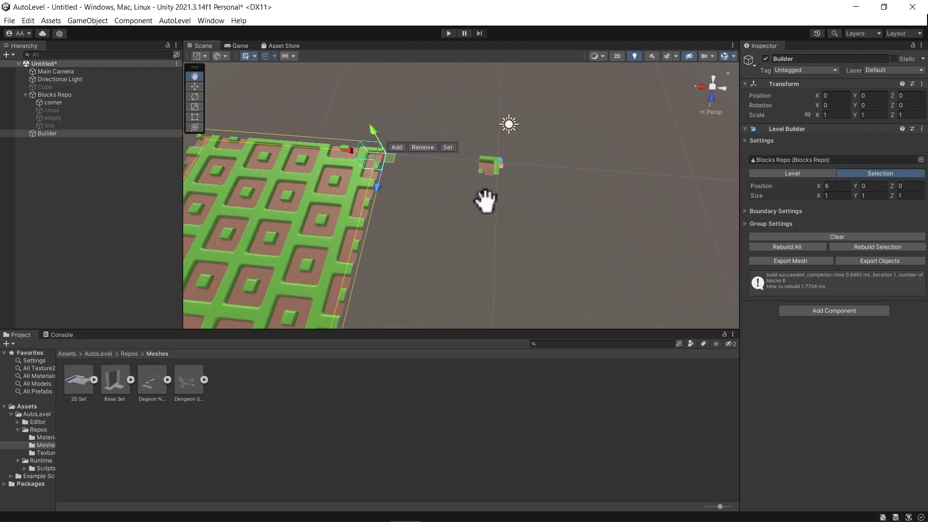
scroll(479, 209, "up", 3)
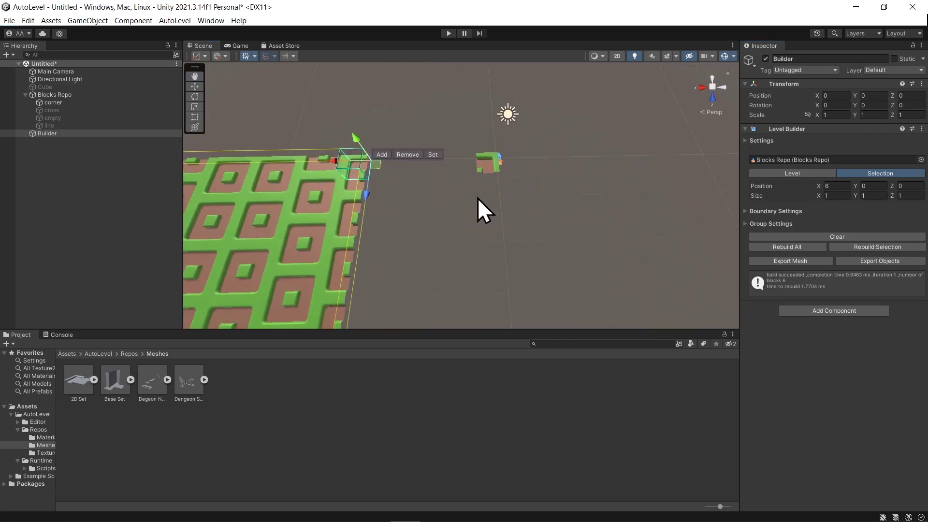
left_click(491, 169)
scroll(451, 217, "up", 3)
left_click_drag(469, 214, 472, 228, "alt")
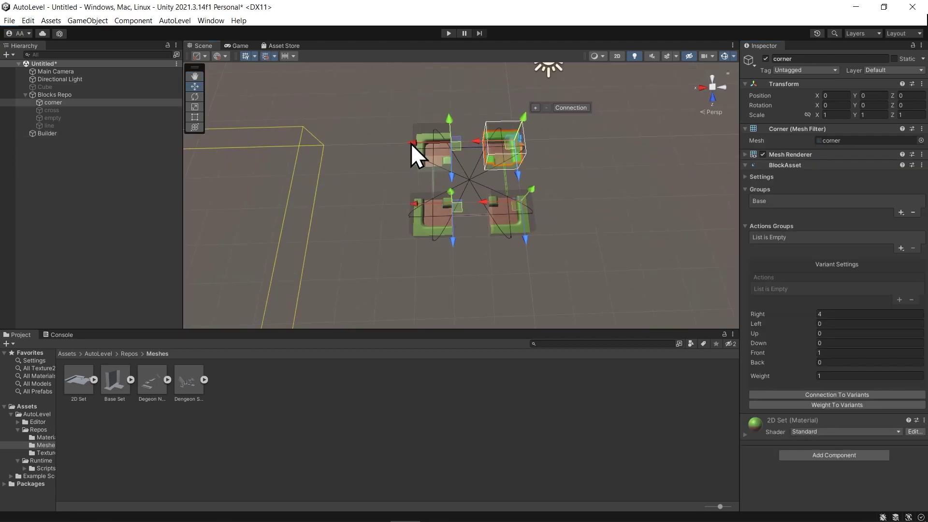
left_click(578, 106)
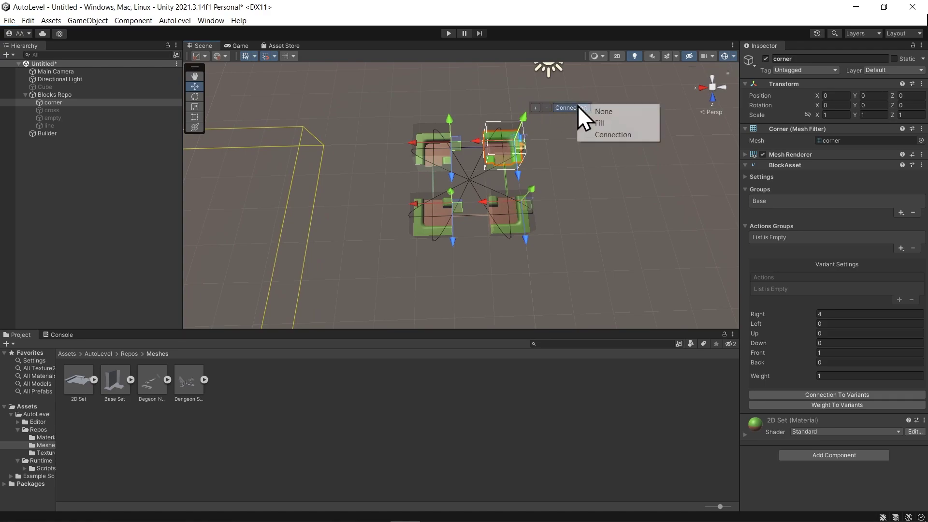
left_click(413, 142)
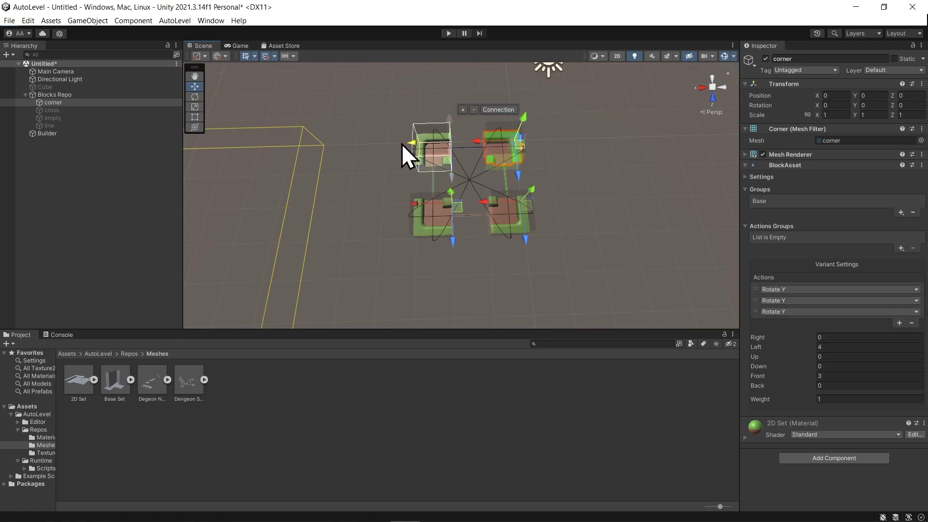
left_click(417, 206)
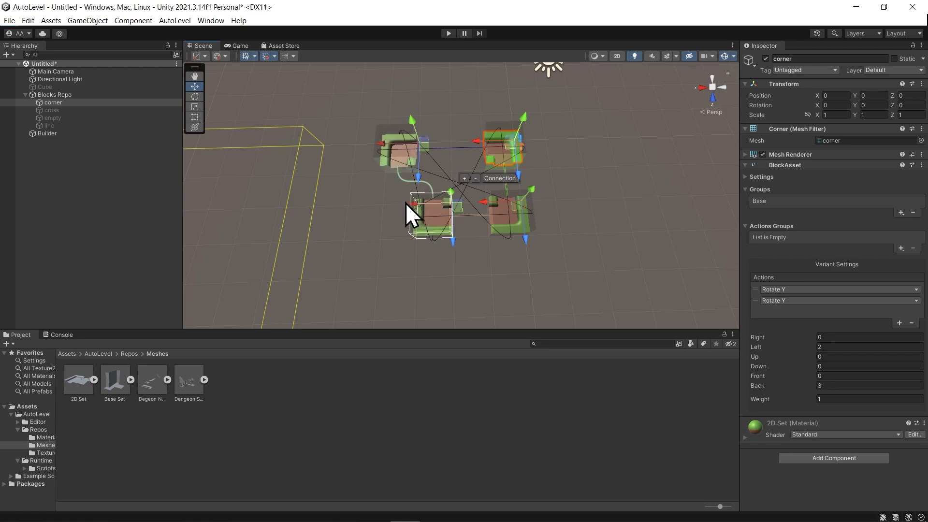
left_click_drag(406, 202, 370, 233, "alt")
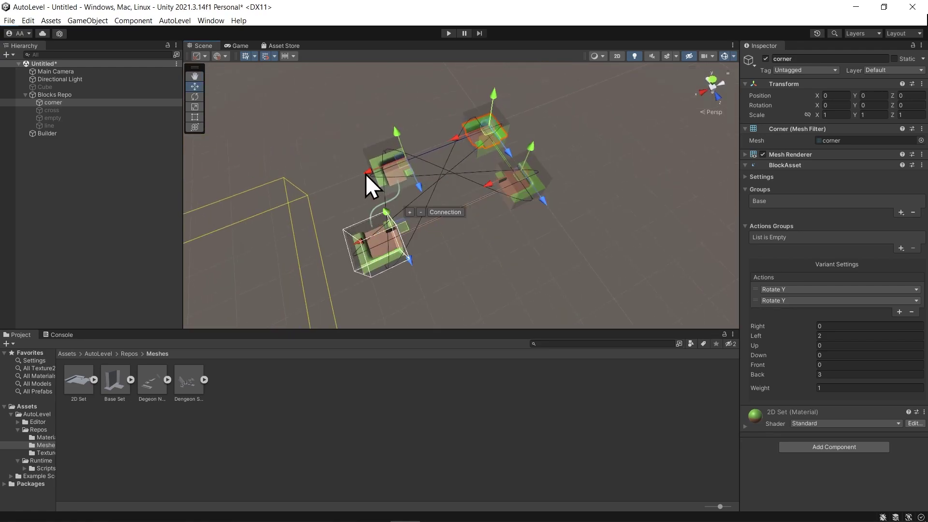
left_click_drag(360, 175, 346, 186)
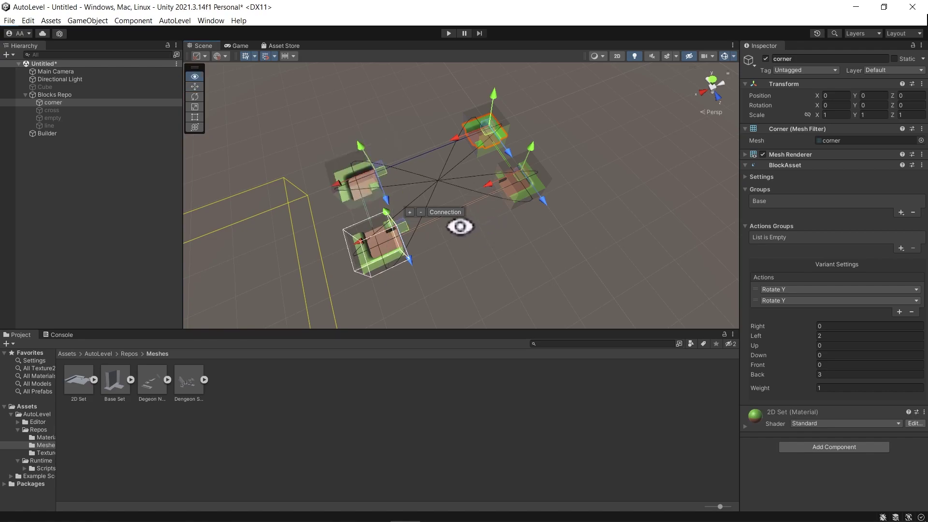
Activate the line block and place a duplicate of it at Z 2.
left_click_drag(459, 225, 427, 230, "alt")
left_click(48, 126)
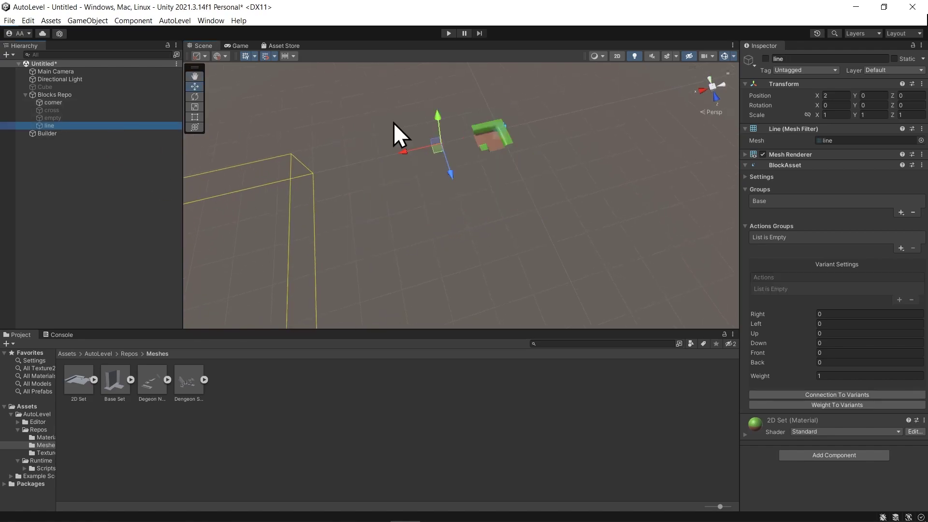
left_click(765, 58)
scroll(445, 210, "up", 2)
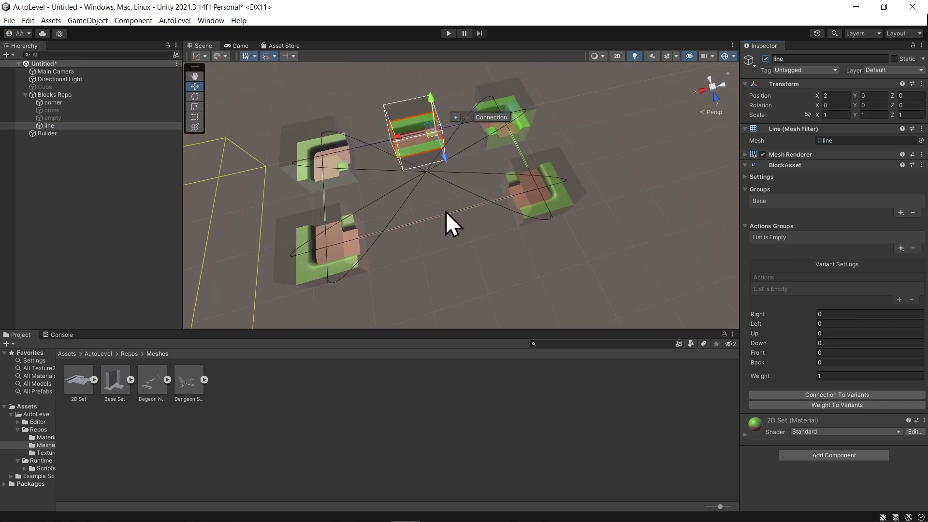
left_click_drag(446, 211, 454, 216, "alt")
left_click(455, 125)
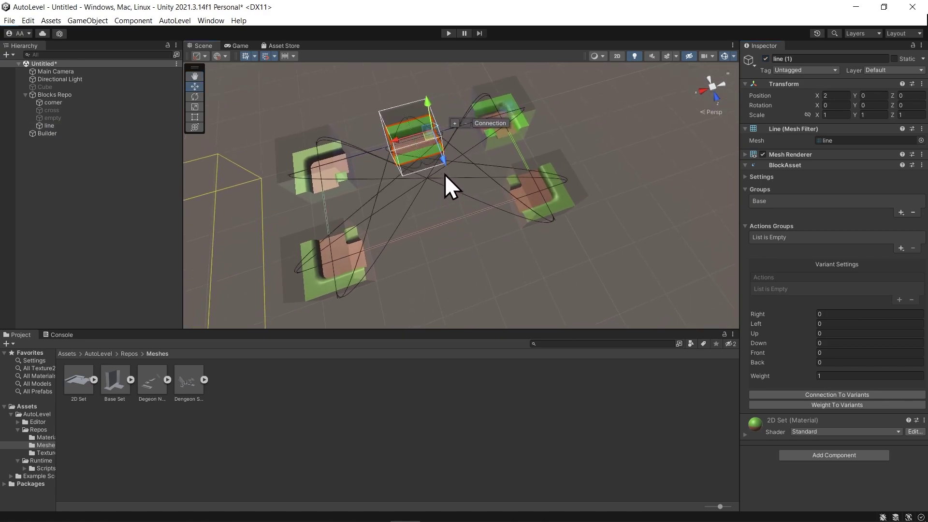
left_click(416, 159)
Connect the original line block's right and left faces with the two corner blocks on either side of it.
left_click_drag(493, 209, 457, 207, "alt")
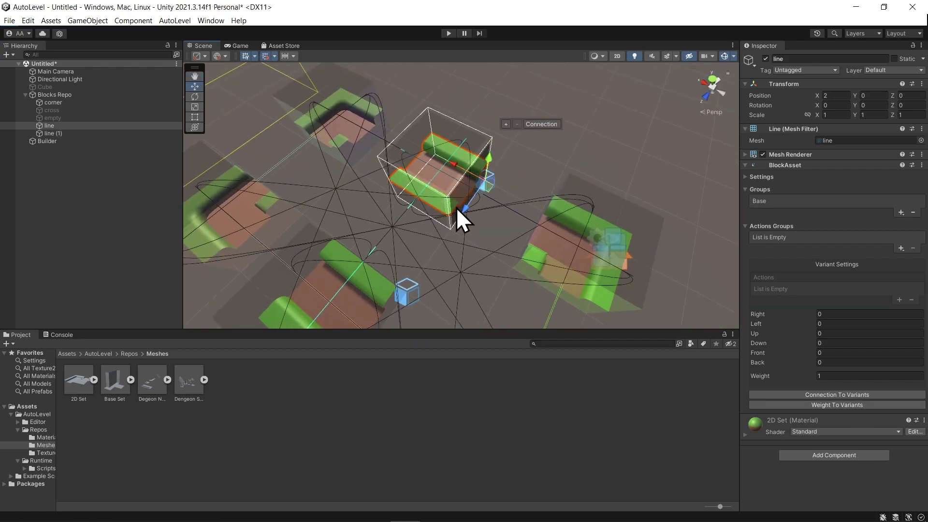
left_click(456, 207)
left_click_drag(469, 271, 659, 263, "alt")
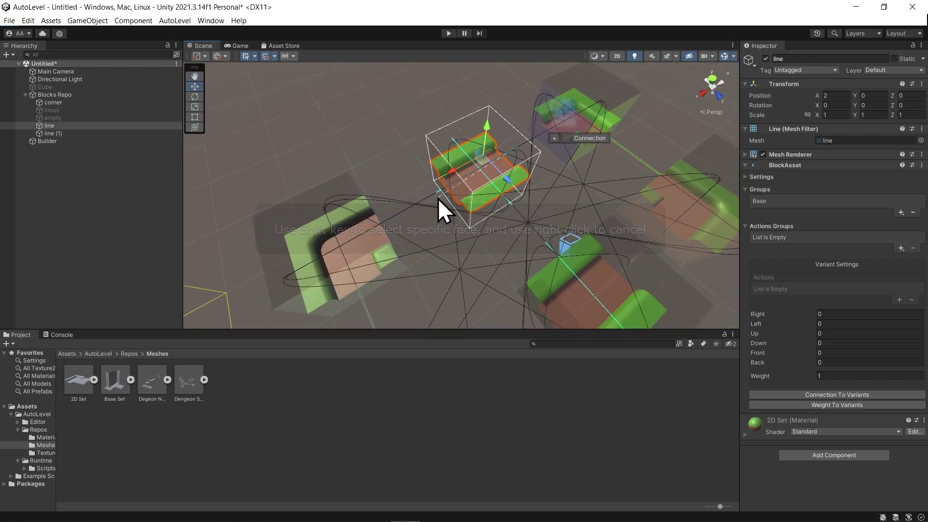
left_click_drag(457, 193, 447, 234, "alt")
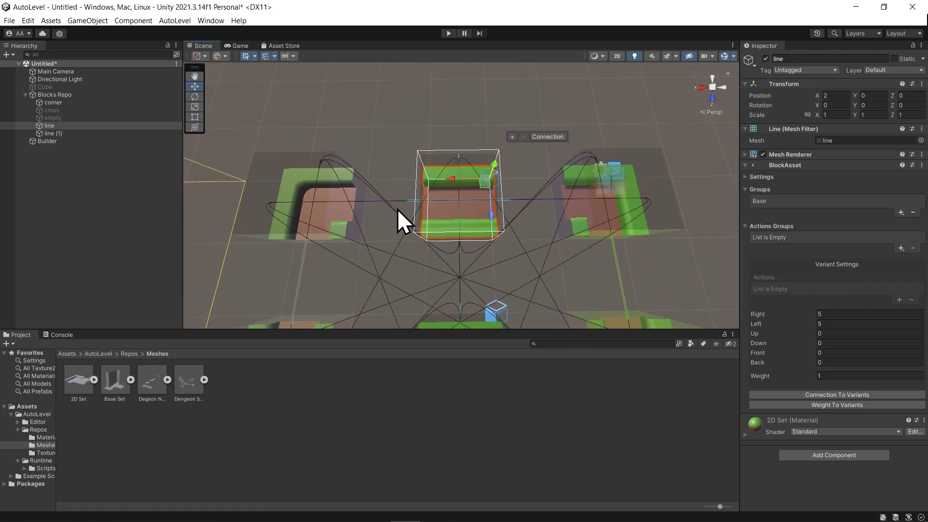
left_click_drag(527, 260, 435, 222, "alt")
scroll(435, 222, "down", 3)
Select the line (1) block and connect its right and left faces with the two corner variants beside it.
middle_click_drag(446, 232, 485, 165)
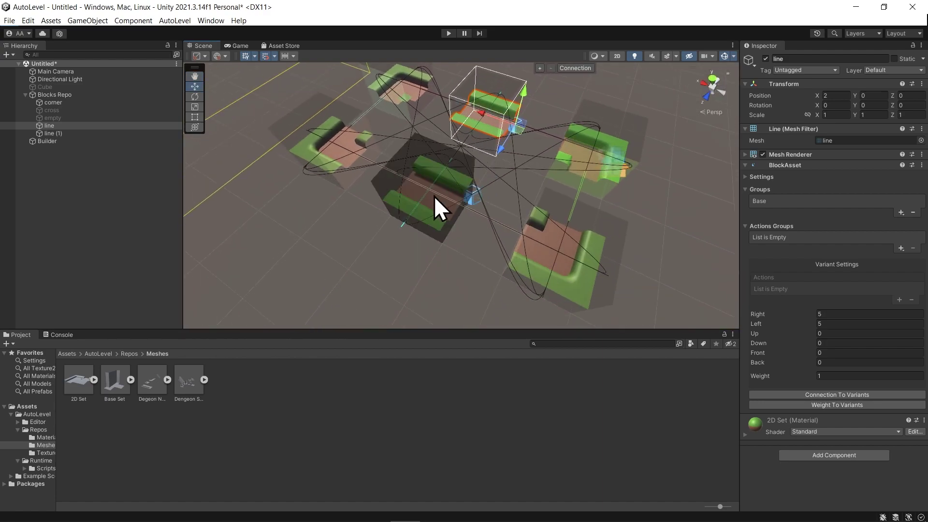
left_click(434, 196)
key("c")
left_click_drag(380, 262, 551, 249, "alt")
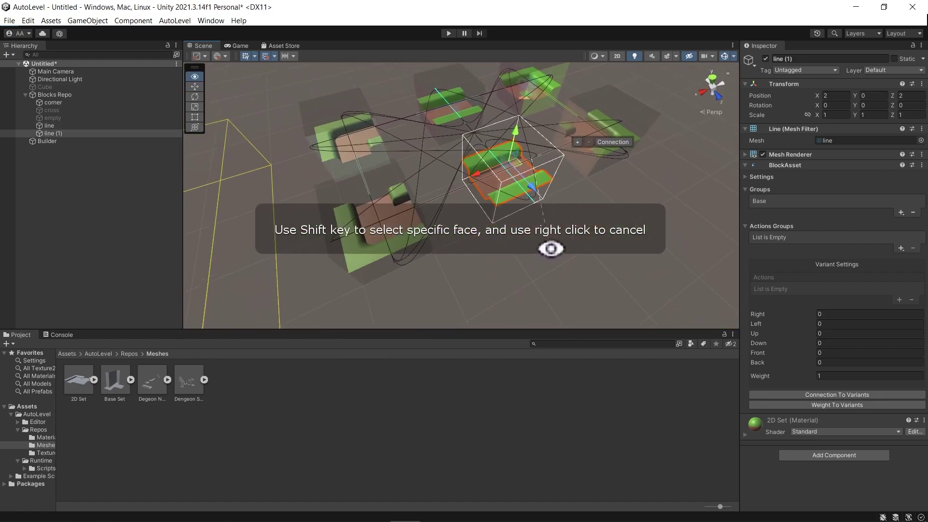
left_click(480, 193)
left_click_drag(595, 208, 575, 187, "alt")
left_click_drag(525, 239, 425, 180, "alt")
Select the Builder and rebuild the whole level repeatedly with the two connected line blocks included.
left_click(64, 140)
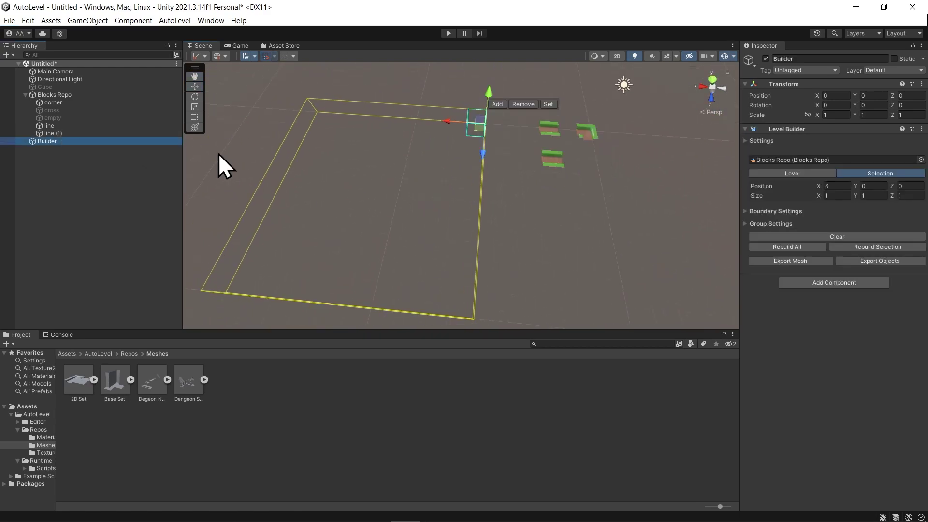
left_click(783, 244)
left_click(783, 246)
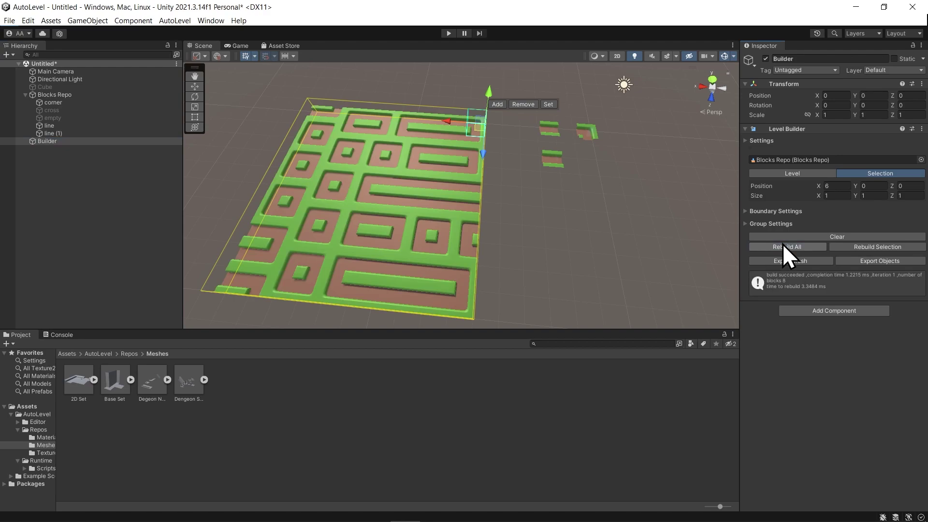
left_click(783, 246)
left_click(783, 247)
left_click(783, 247)
left_click(782, 245)
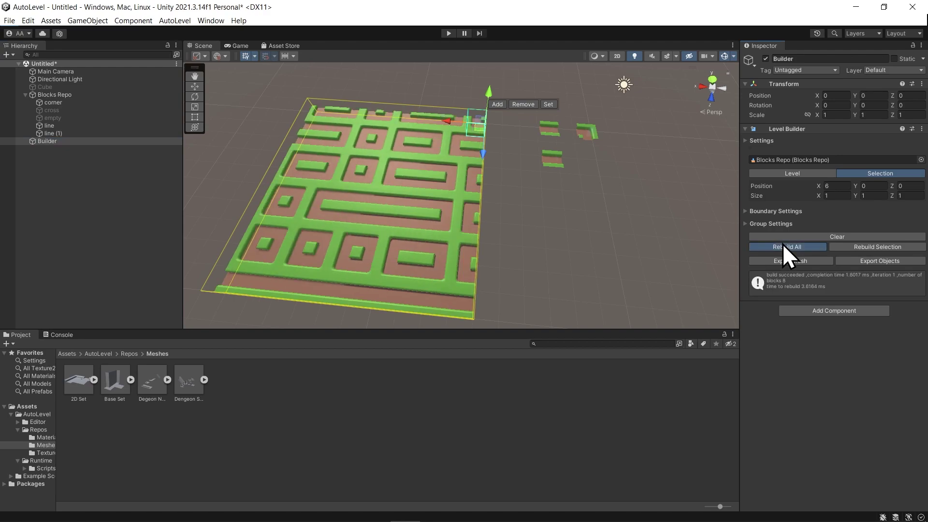
left_click(783, 246)
left_click(783, 246)
left_click(783, 245)
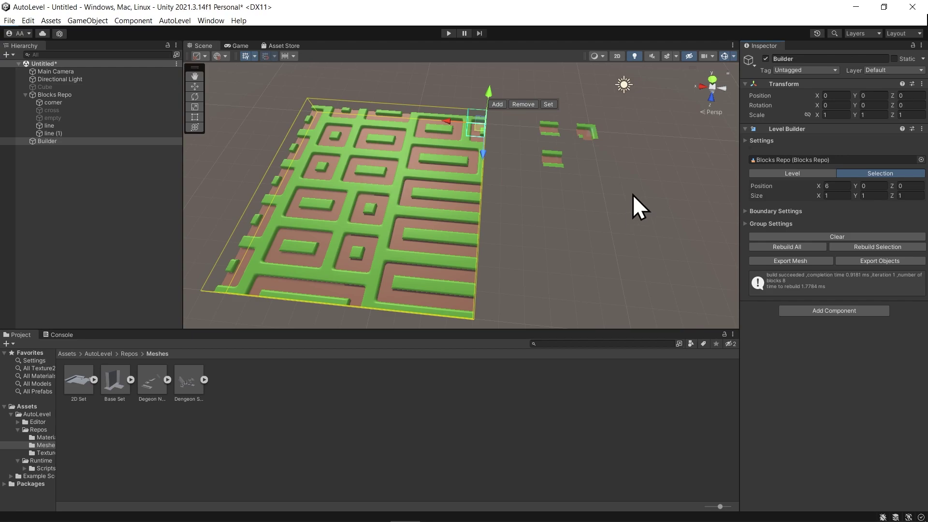
Select the corner block and connect its right face with the matching side faces of the other row of blocks.
middle_click_drag(633, 195, 481, 231)
mouse_move(480, 231)
left_mouse_down("alt")
mouse_move(520, 223)
mouse_move(478, 246)
left_mouse_up("alt")
scroll(477, 240, "up", 3)
left_click(492, 175)
scroll(459, 204, "up", 2)
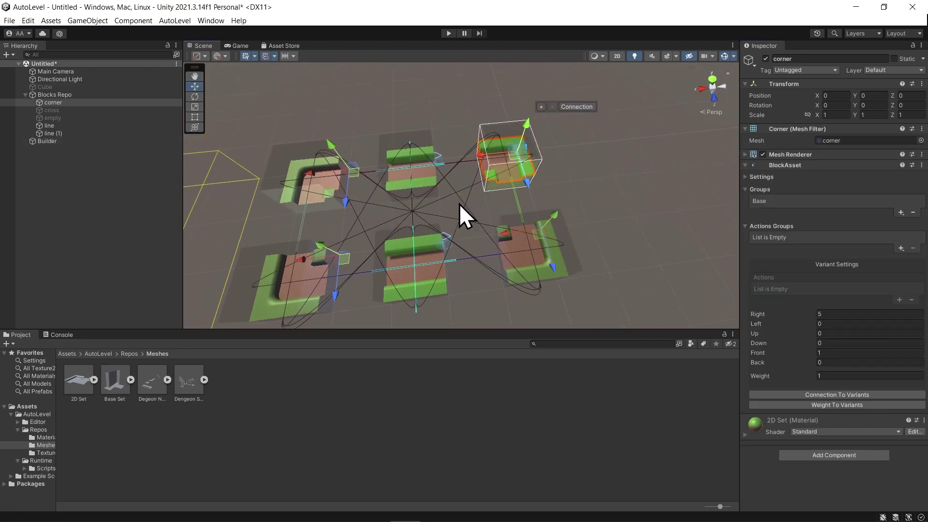
left_click_drag(460, 204, 382, 192, "alt")
left_click(482, 169)
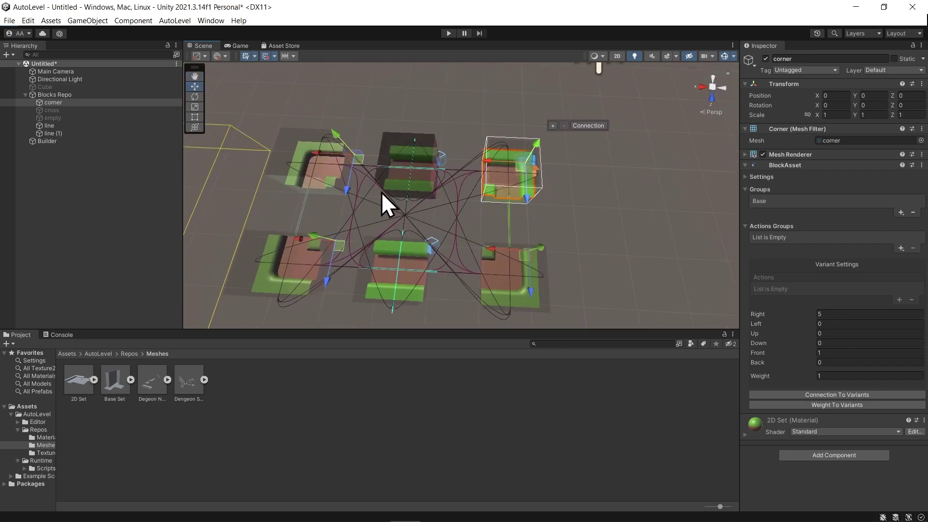
Connect the corner block's front face with the matching faces of the corner variants in the opposite column.
left_click_drag(431, 227, 515, 180, "alt")
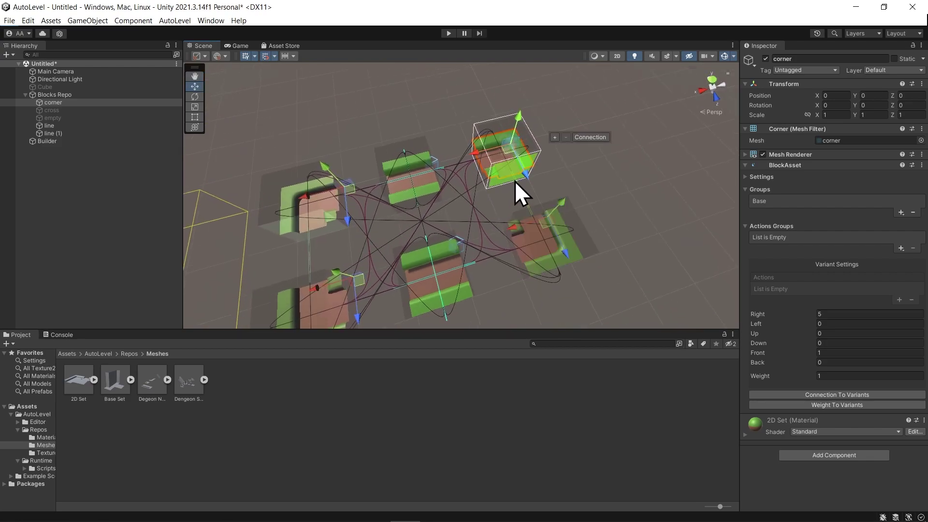
left_click(514, 180)
left_click_drag(411, 213, 435, 198, "alt")
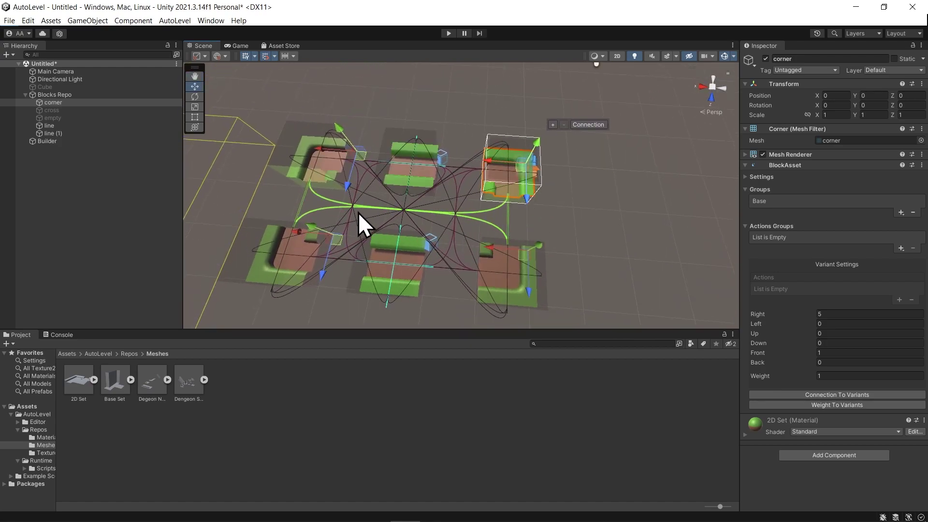
Select the Builder, clear the generated level, and rebuild the whole level repeatedly with the new connections.
scroll(451, 233, "down", 4)
middle_click_drag(393, 228, 474, 184)
left_click_drag(475, 184, 459, 197, "alt")
left_click(50, 142)
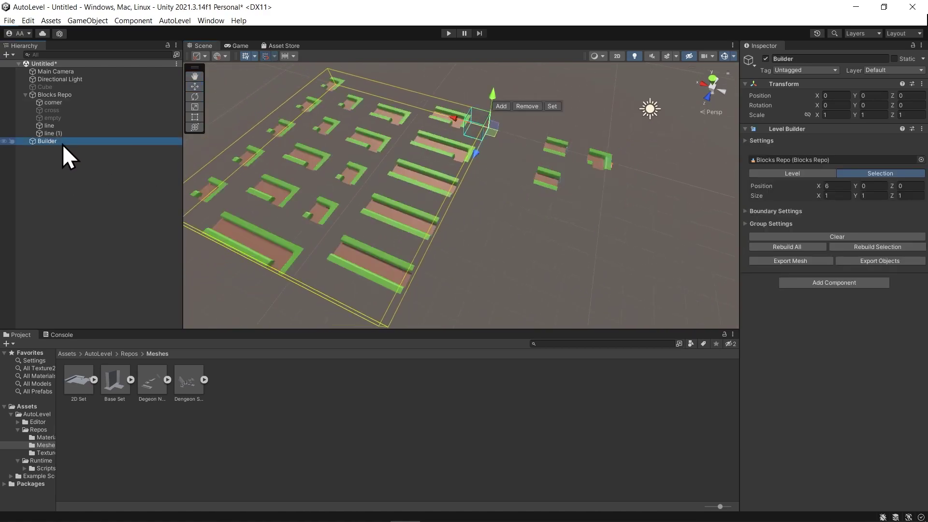
left_click(805, 236)
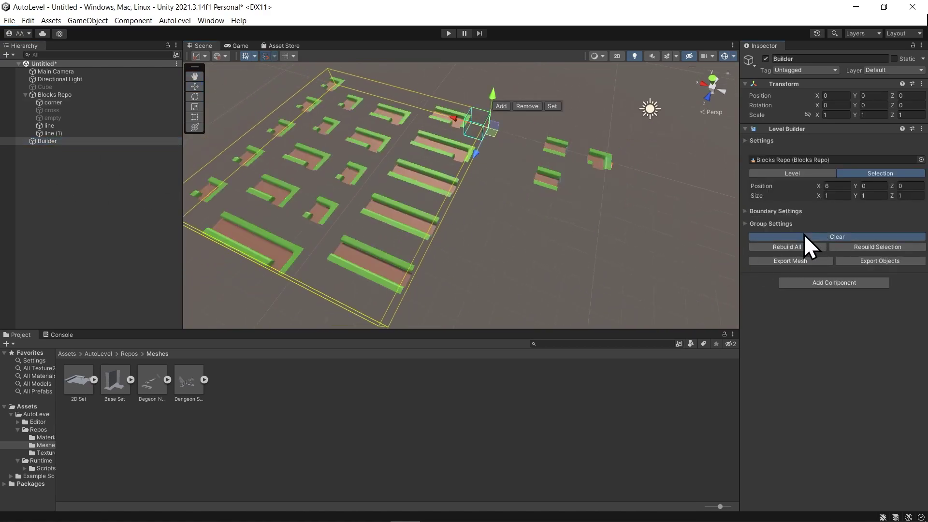
left_click(767, 248)
left_click(767, 249)
left_click(767, 248)
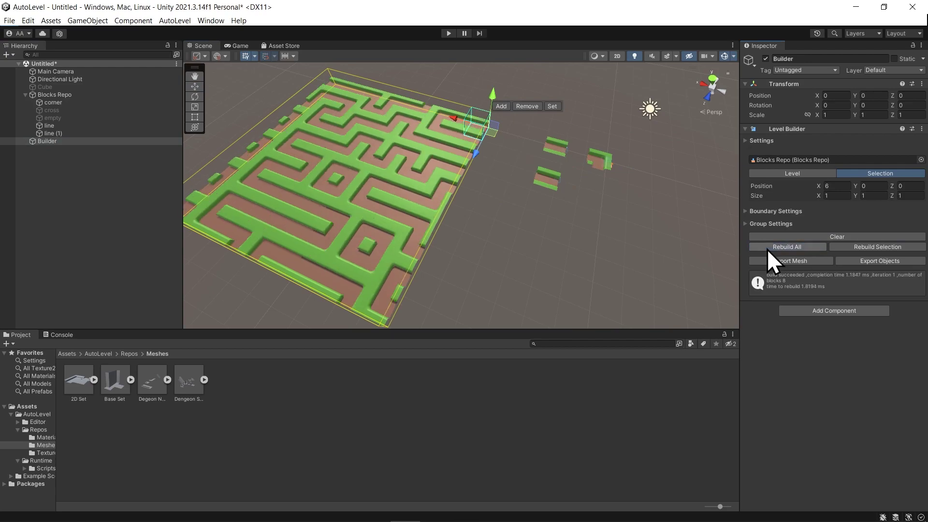
left_click(767, 248)
left_click(767, 249)
left_click(767, 249)
left_click(767, 248)
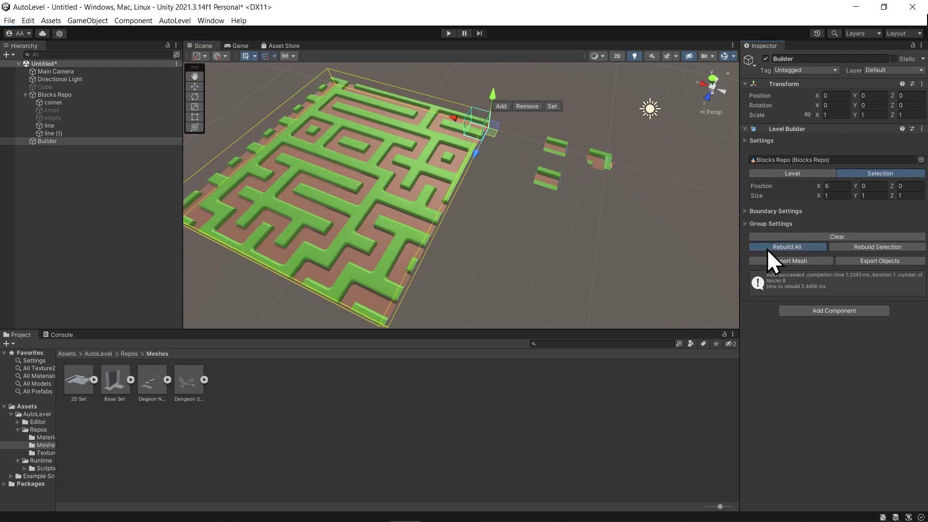
left_click(767, 249)
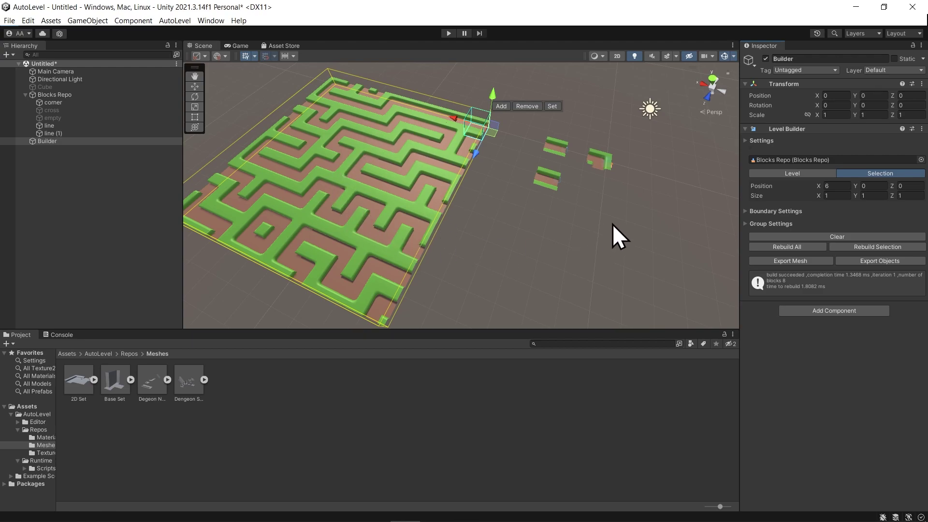
Delete the line (1) block and deactivate the remaining line block.
middle_click_drag(613, 225, 504, 240)
scroll(461, 219, "up", 3)
left_click_drag(461, 219, 563, 228, "alt")
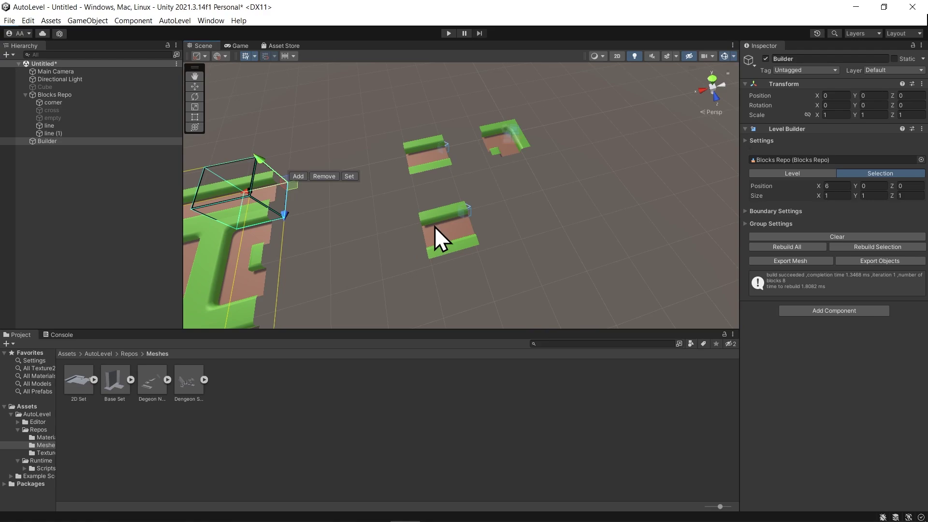
left_click(434, 226)
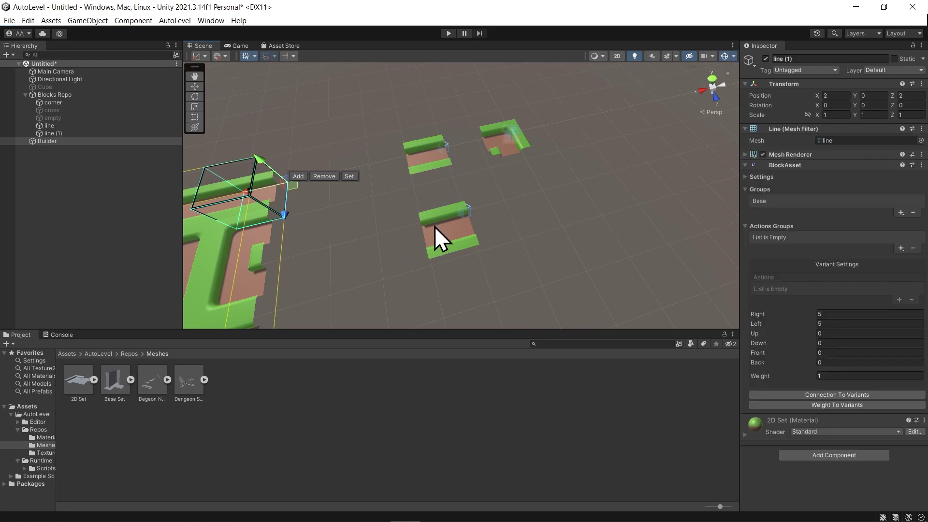
key("Delete")
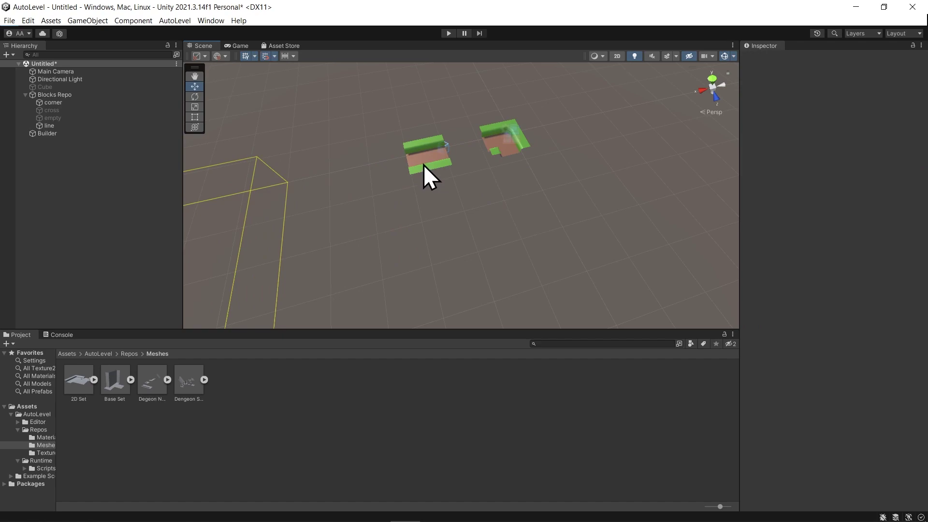
left_click(424, 166)
left_click(765, 59)
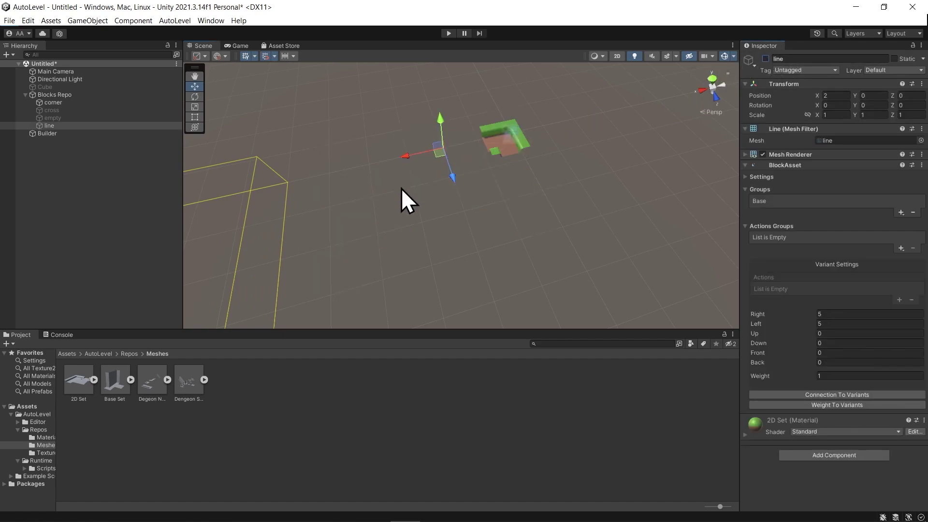
Select the corner block and remove all of its rotated variants.
left_click(496, 143)
left_click(361, 169)
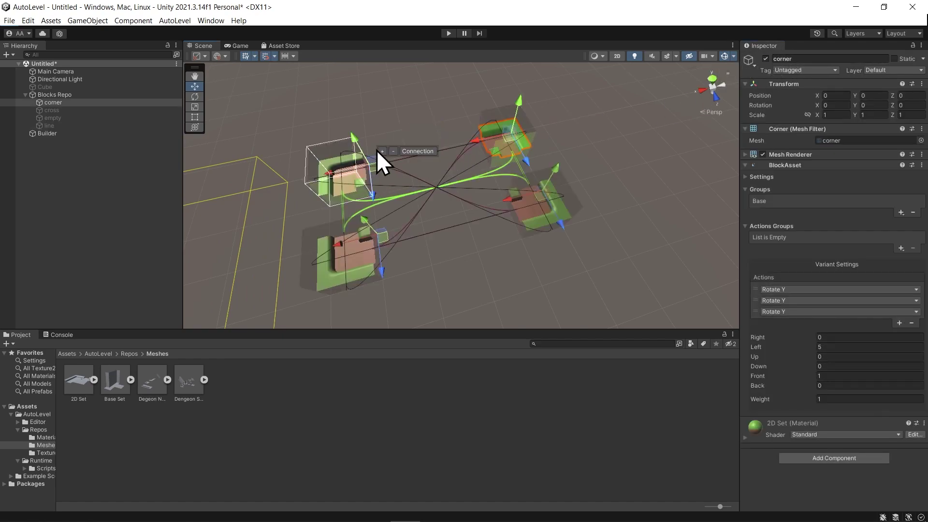
left_click(394, 152)
left_click(401, 217)
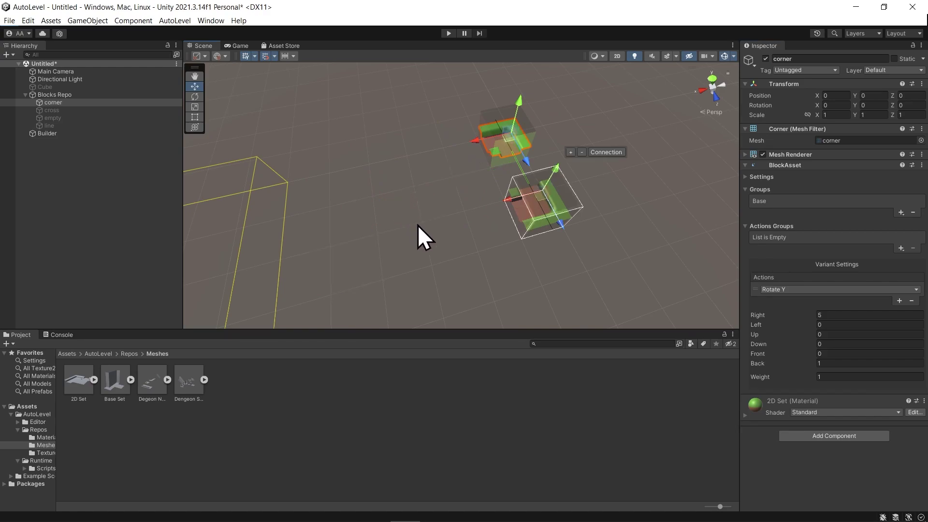
left_click(580, 154)
Reset the corner block's Right and Front connection values to 0.
left_click(843, 315)
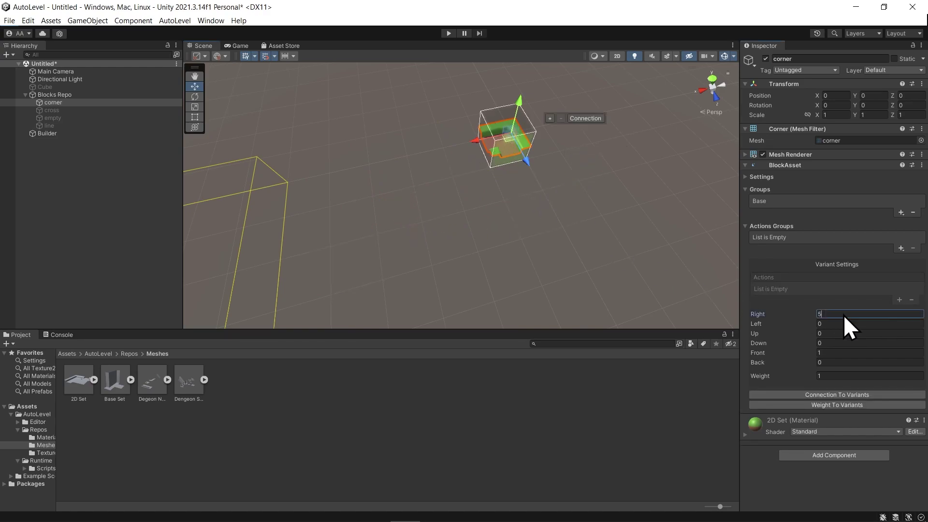
type("0")
left_click(830, 352)
type("0")
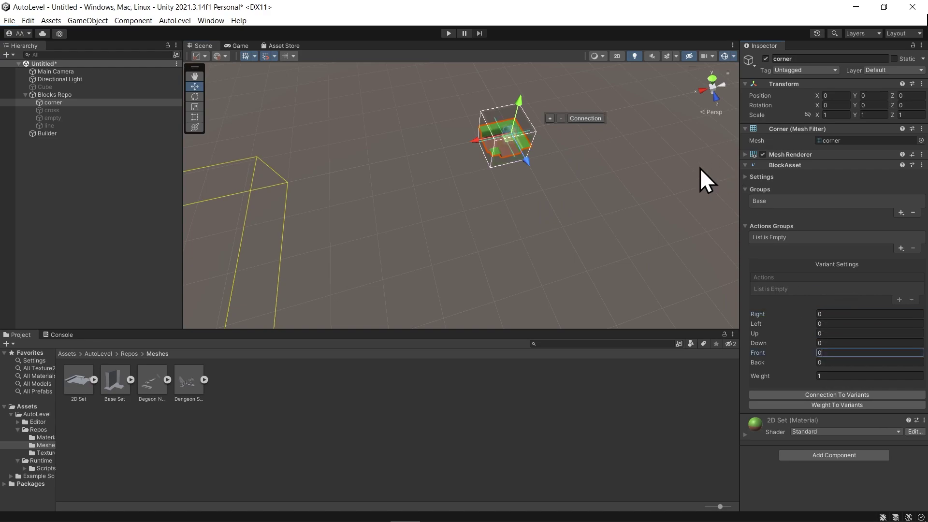
Connect the corner block's right face with its own front face so both share connection value 1.
scroll(534, 171, "up", 2)
middle_click_drag(564, 168, 532, 228)
scroll(530, 228, "up", 3)
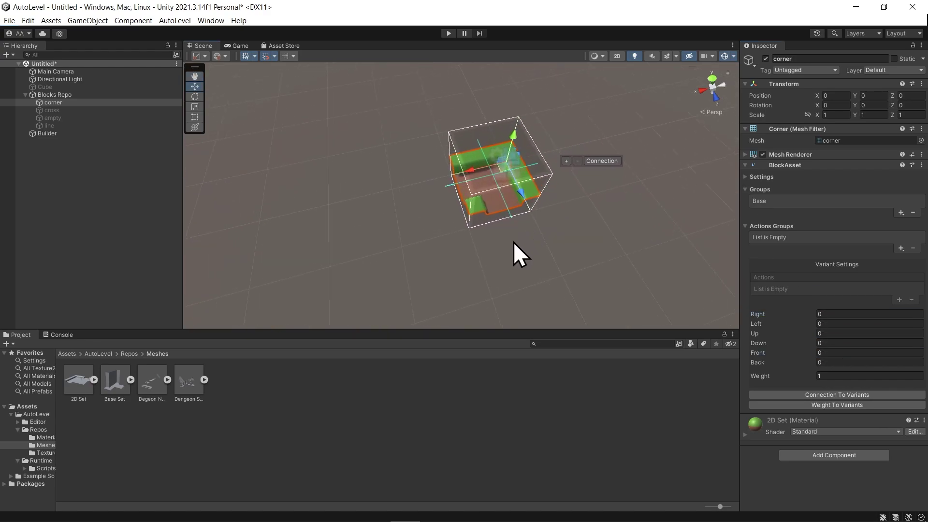
left_click_drag(513, 242, 564, 216, "alt")
middle_click_drag(538, 228, 532, 232)
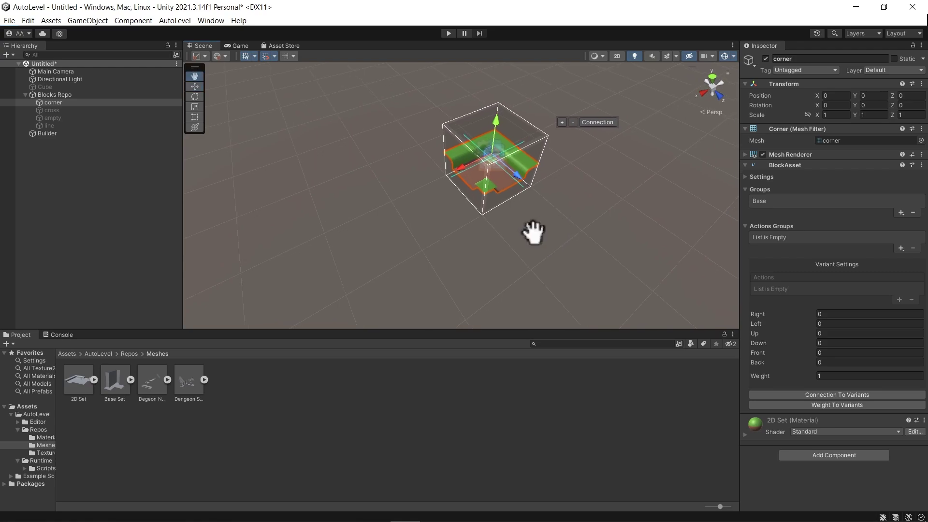
left_click(472, 188)
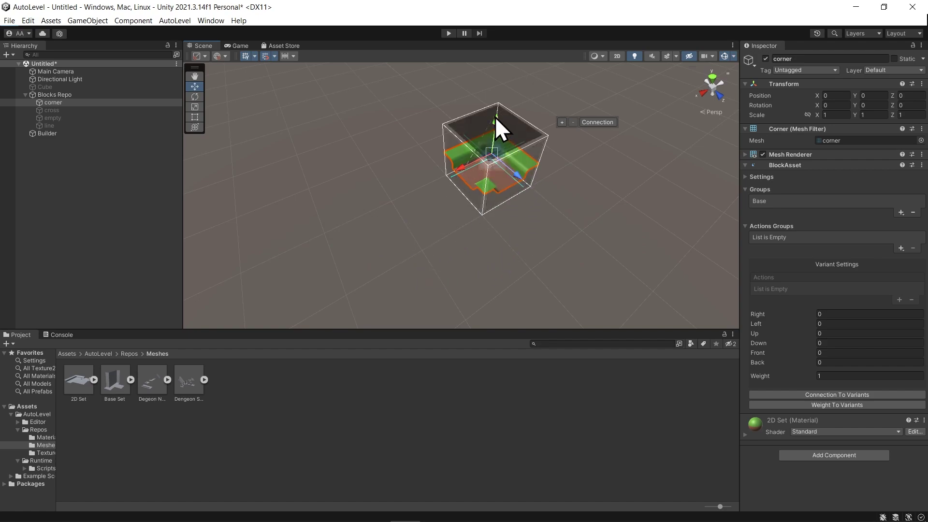
left_click(530, 164)
left_click(497, 190)
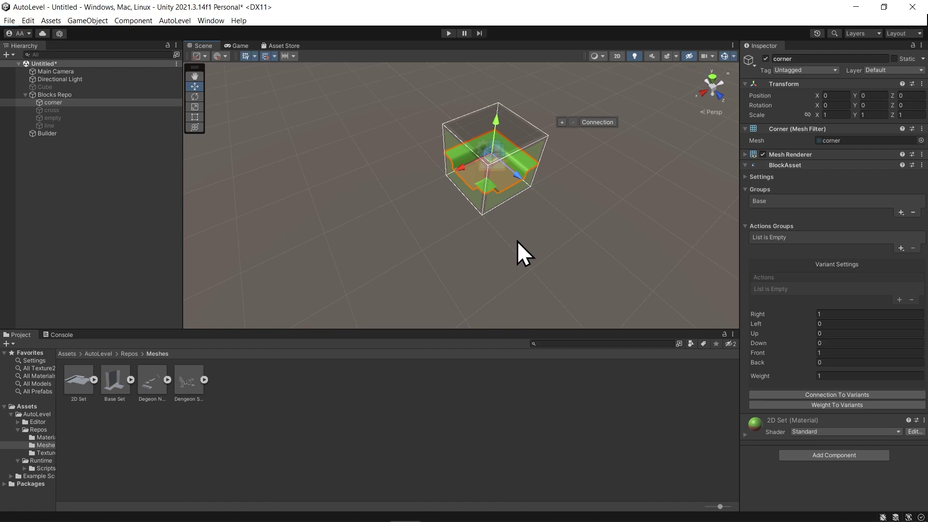
Add a Rotate Y variant to the corner block and remove it again.
left_click(564, 121)
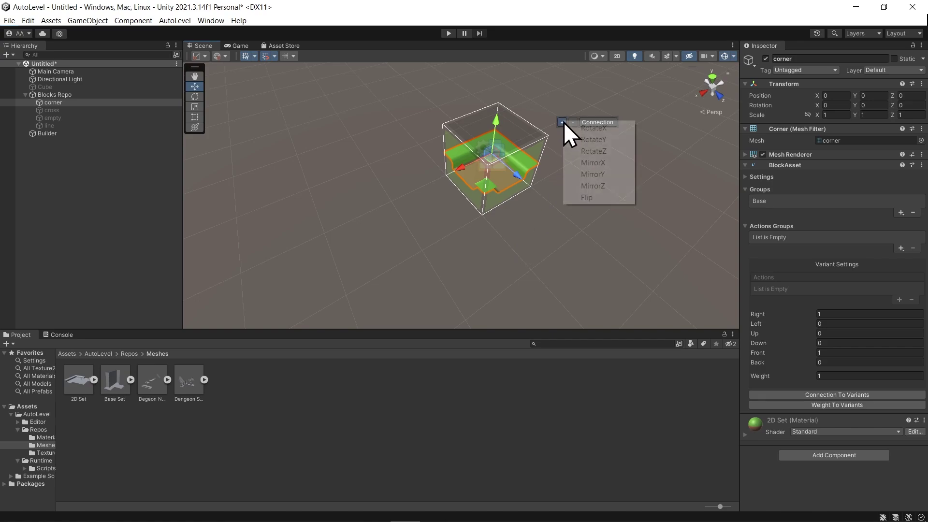
left_click(590, 139)
left_click_drag(502, 238, 532, 215, "alt")
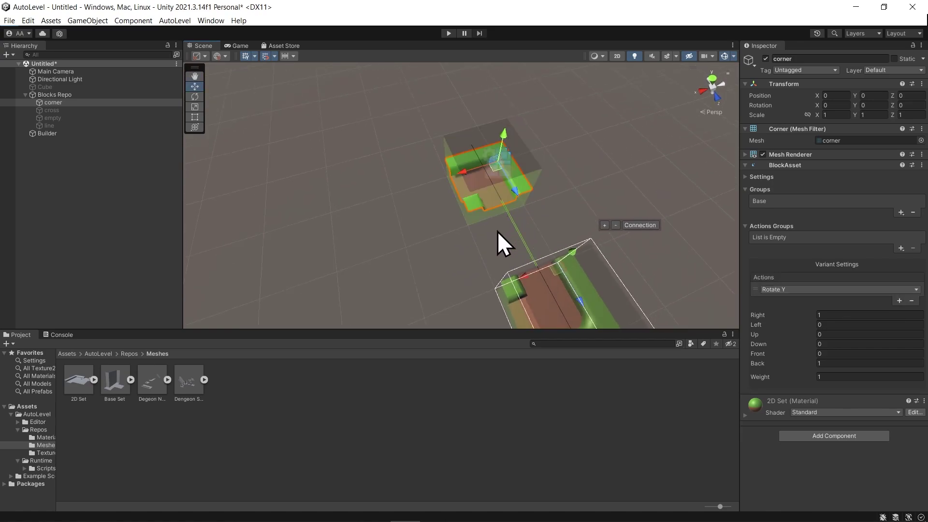
scroll(551, 219, "down", 3)
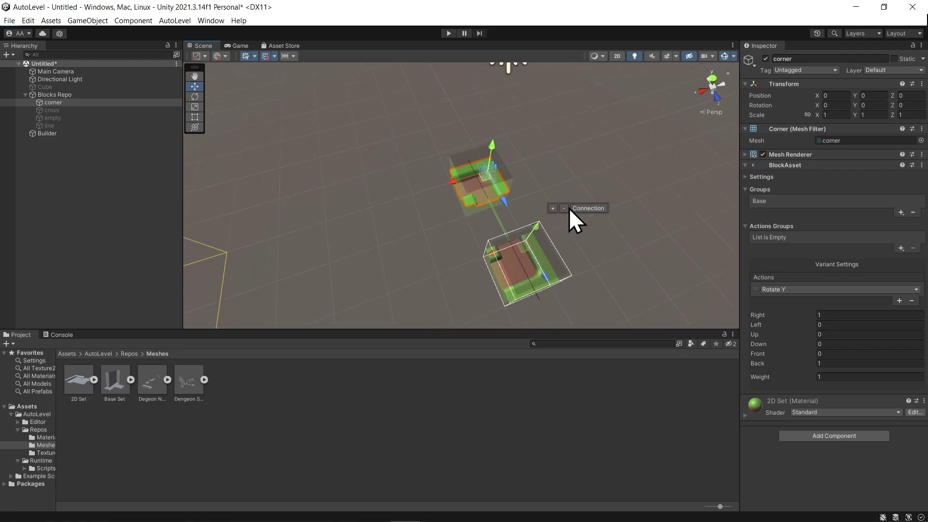
left_click(564, 208)
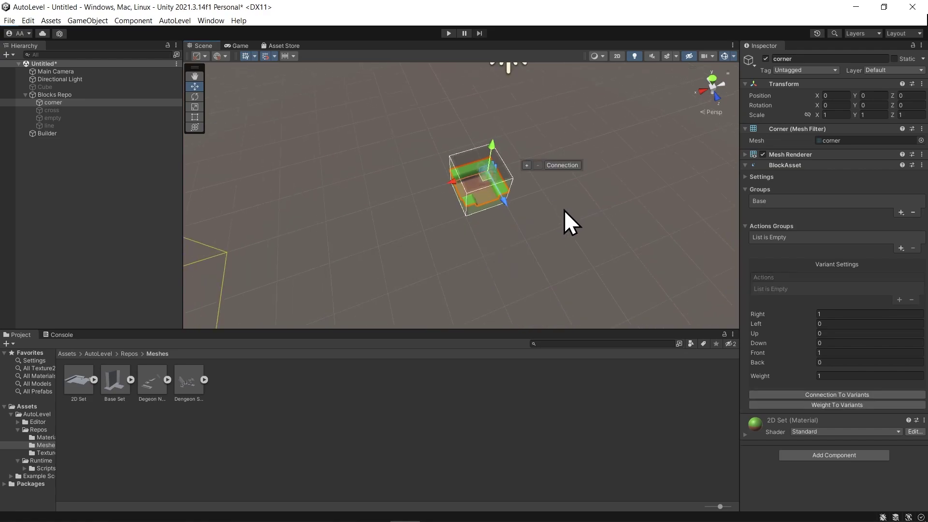
Add an actions group named "Full Y Rotate" to the Blocks Repo.
left_click(61, 94)
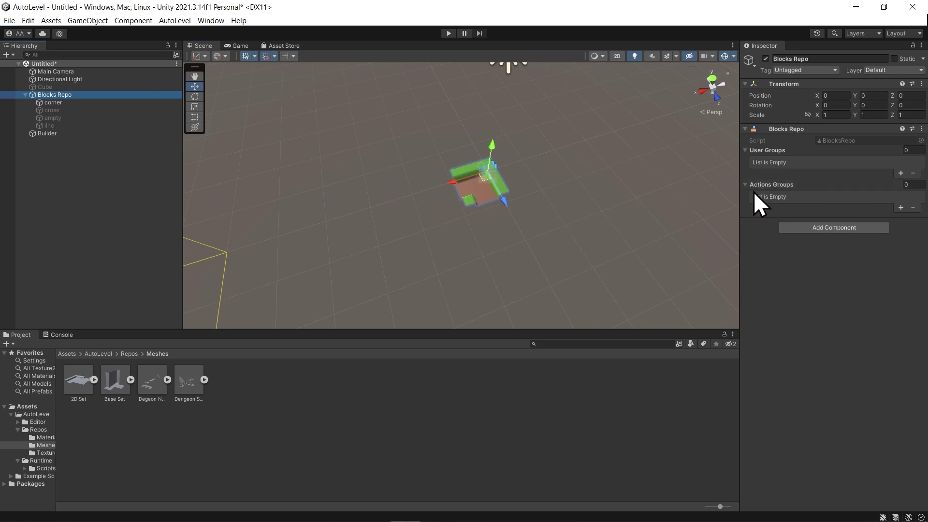
left_click(900, 207)
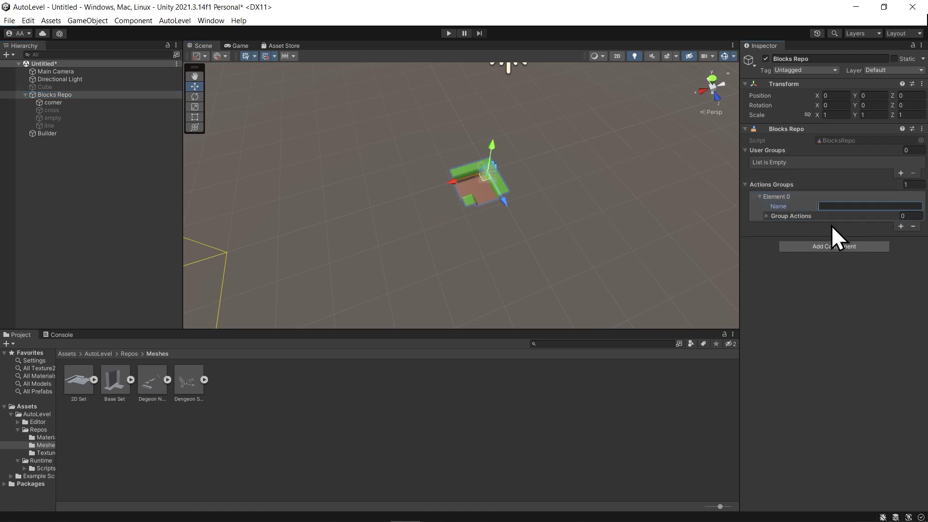
type("Full Y Rotate")
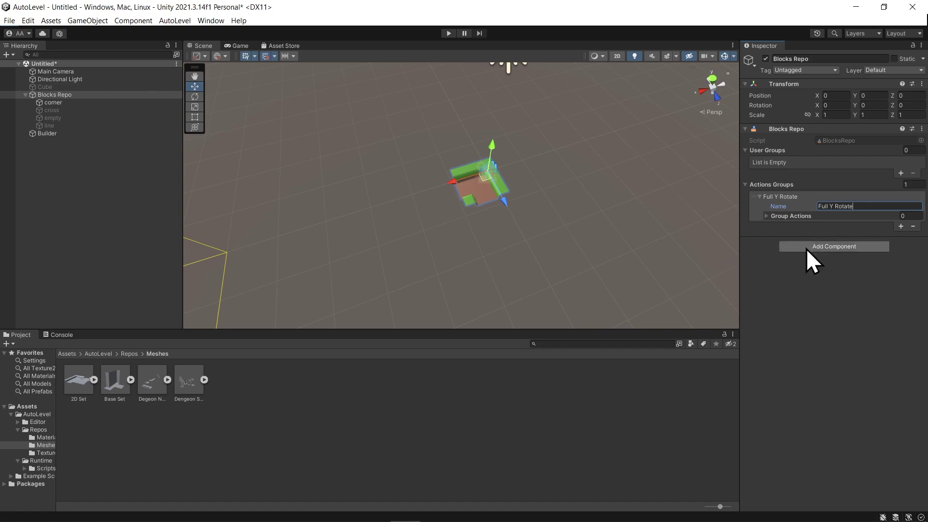
Add a first group action to Full Y Rotate containing a single Rotate Y action.
left_click(773, 217)
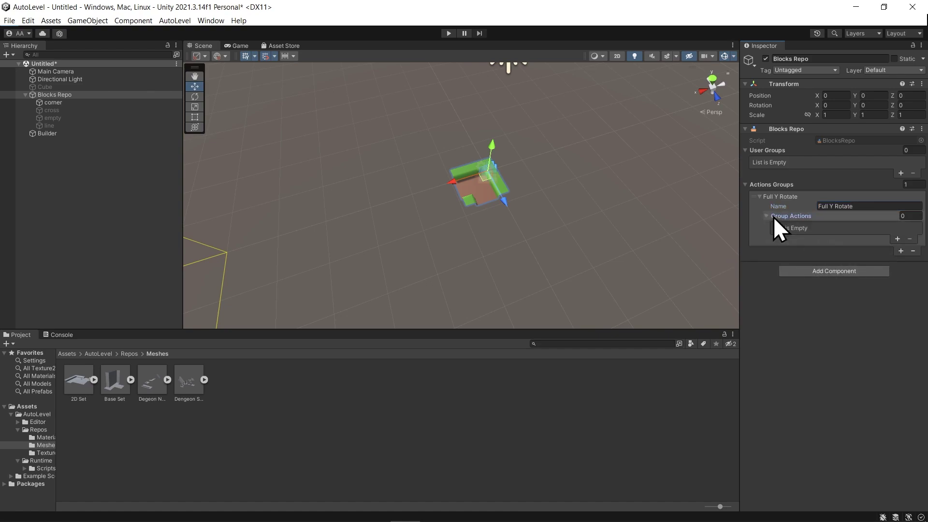
left_click(901, 238)
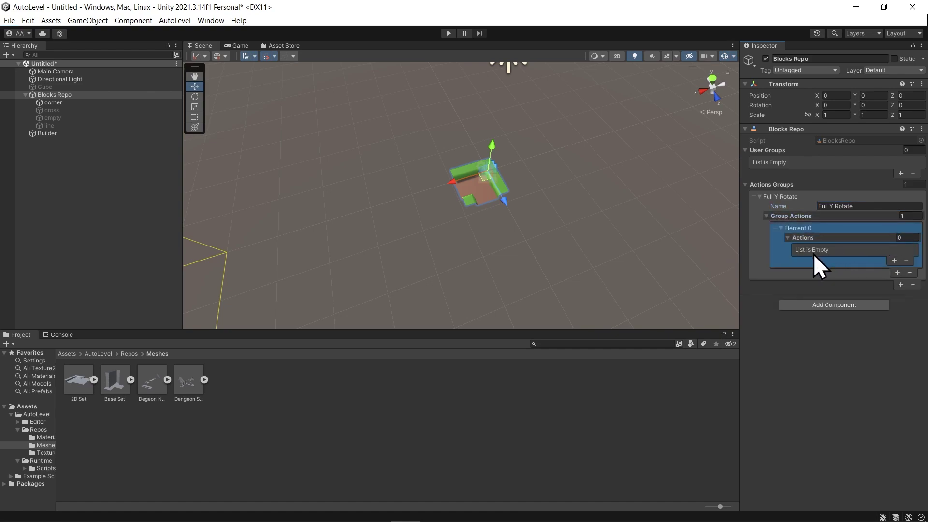
left_click(893, 260)
left_click(863, 247)
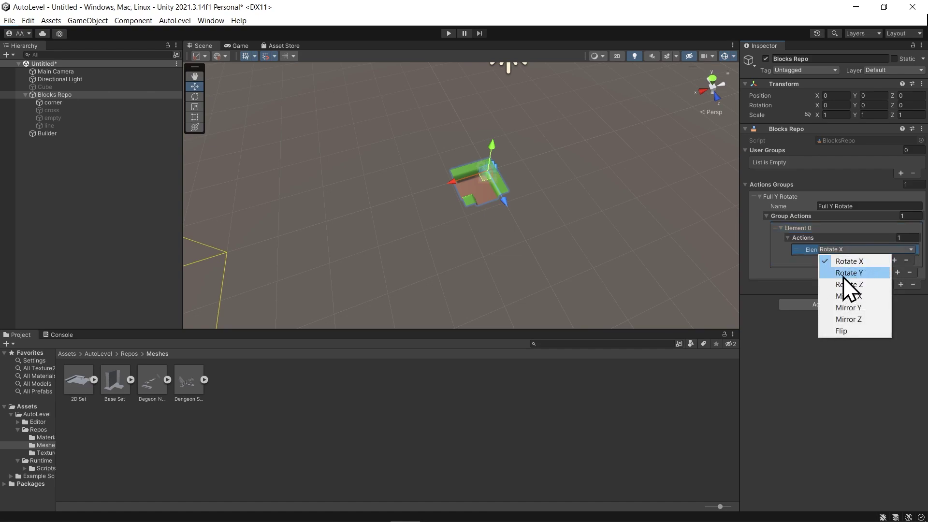
left_click(846, 274)
Add a second group action with two Rotate Y actions and a third with three Rotate Y actions.
left_click(897, 272)
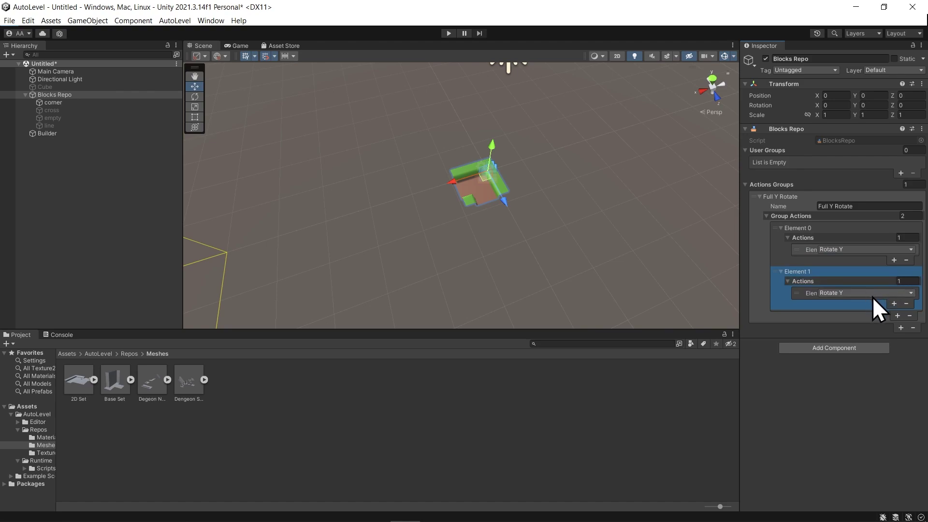
left_click(895, 303)
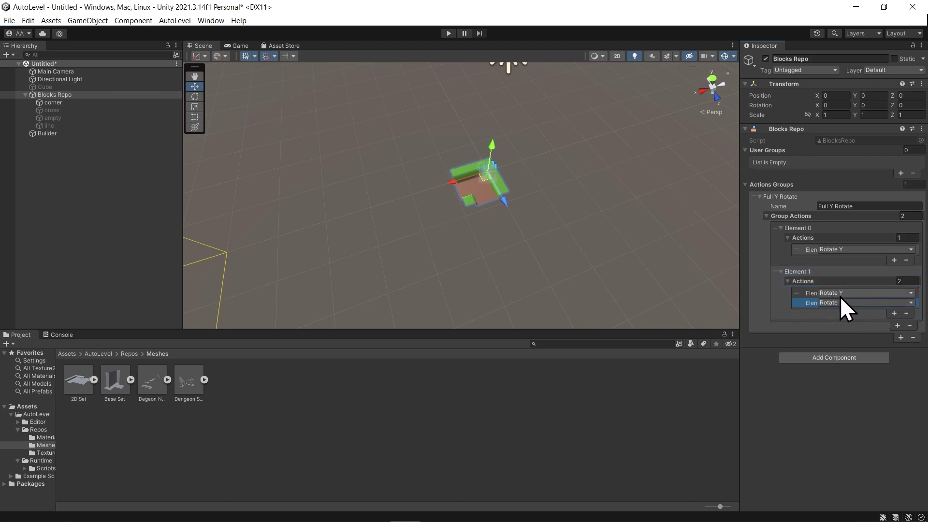
left_click(897, 325)
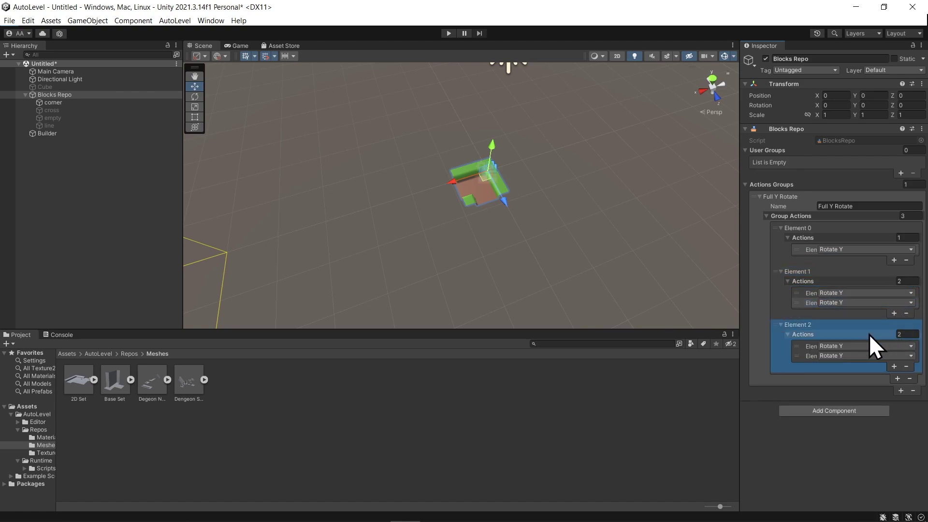
left_click(895, 368)
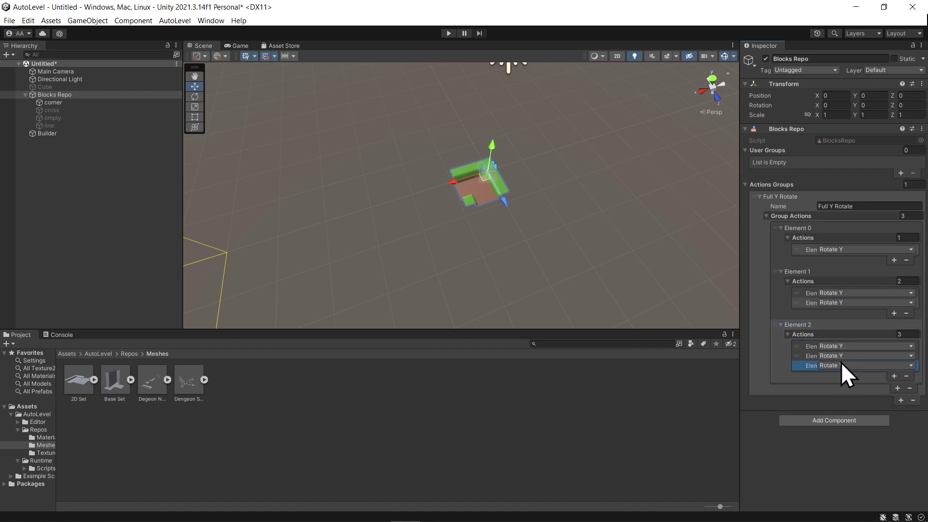
Collapse the Full Y Rotate definition in the Blocks Repo and assign the Full Y Rotate actions group to the corner block.
left_click(773, 215)
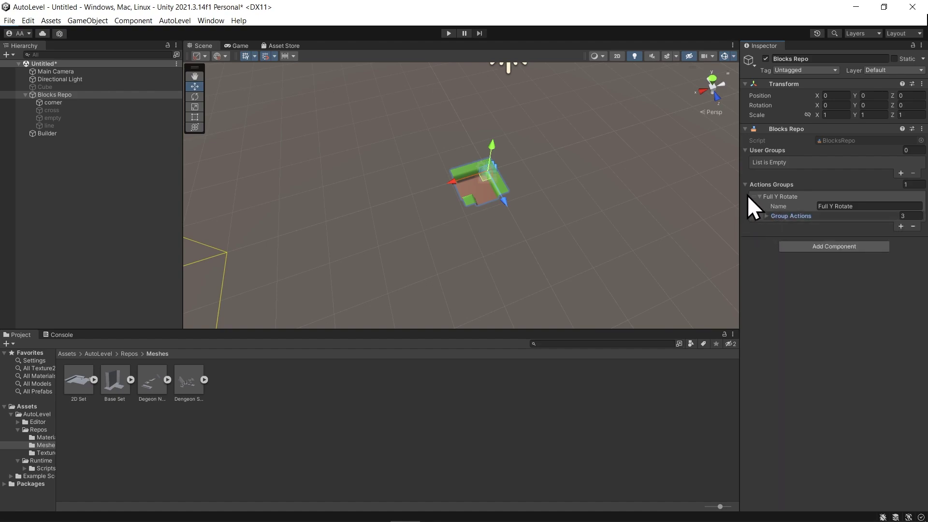
left_click(763, 196)
left_click(462, 200)
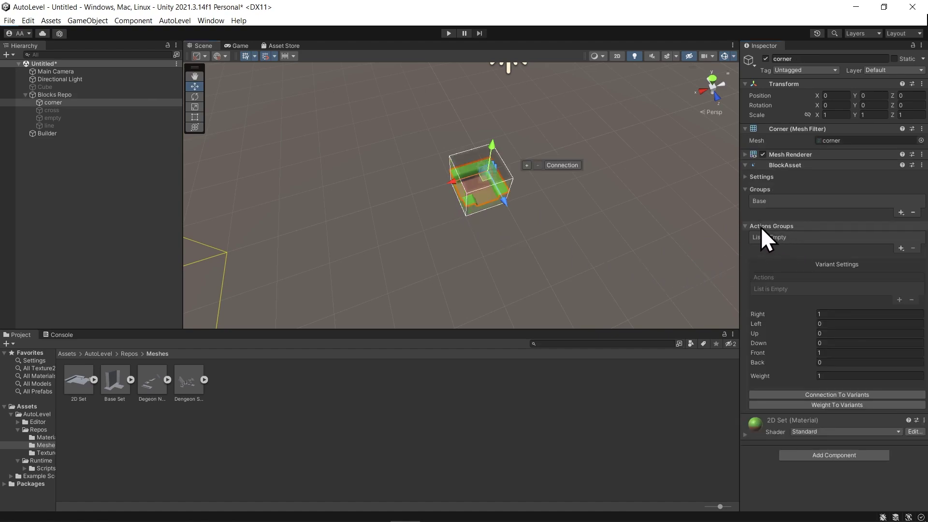
left_click(901, 248)
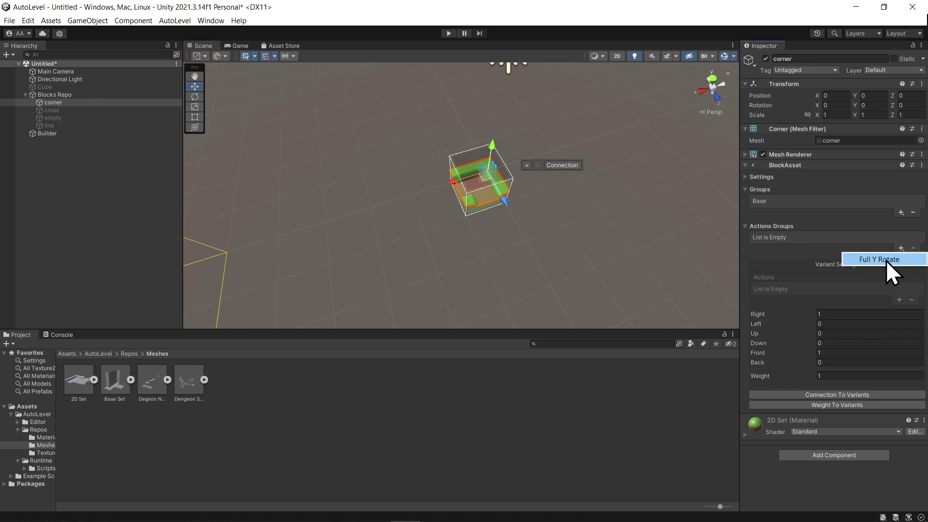
left_click(886, 260)
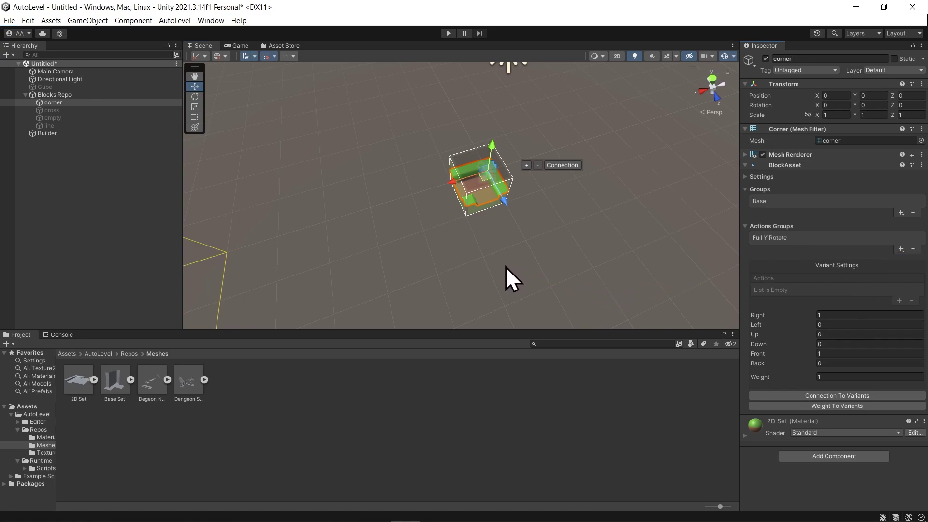
Activate the line block and reset its Right and Left connection values to 0.
left_click_drag(297, 211, 412, 265, "alt")
scroll(420, 250, "up", 2)
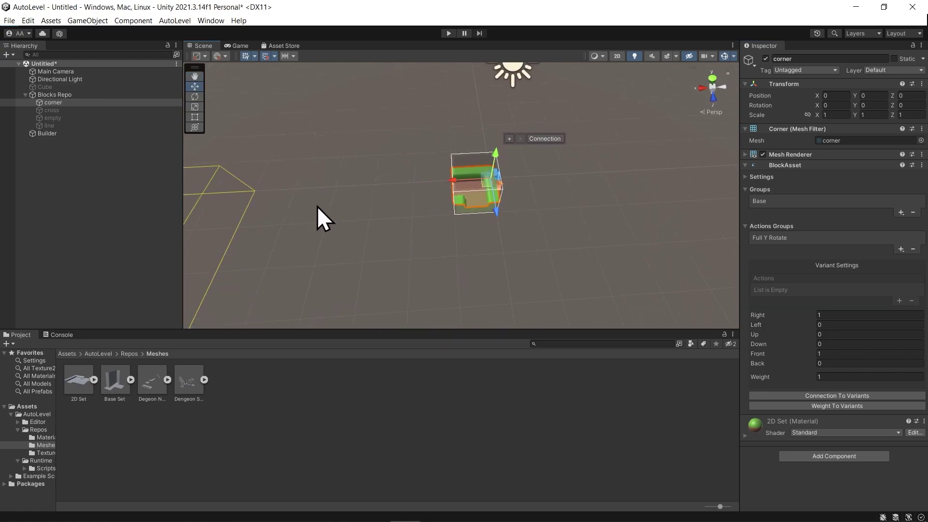
left_click(56, 125)
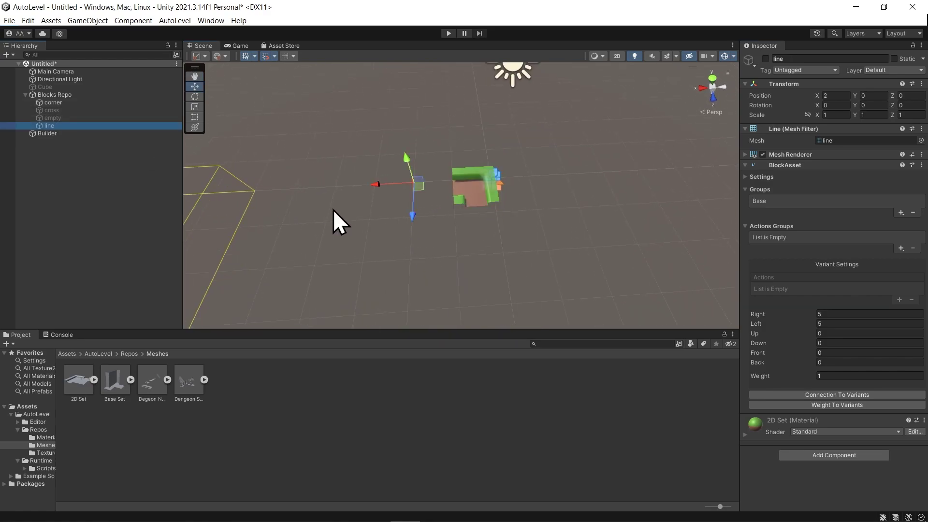
left_click_drag(332, 210, 389, 219, "alt")
left_click(766, 59)
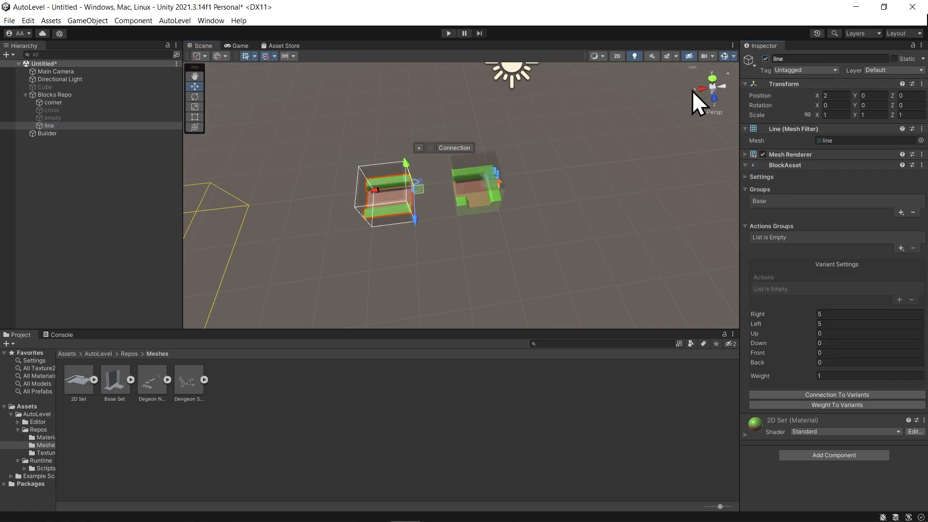
left_click(827, 313)
type("0")
key("Return")
scroll(429, 234, "up", 5)
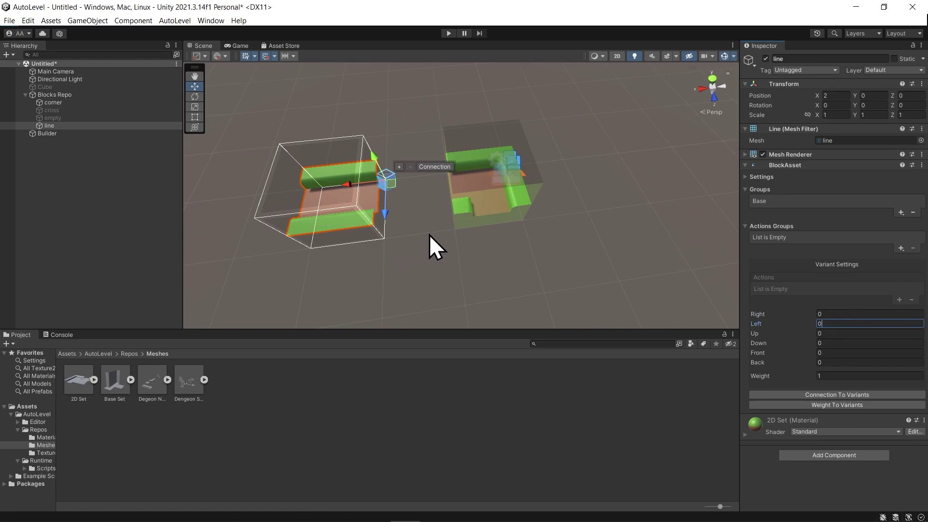
Connect the line block's left side to the adjacent side of the corner block.
left_click(376, 186)
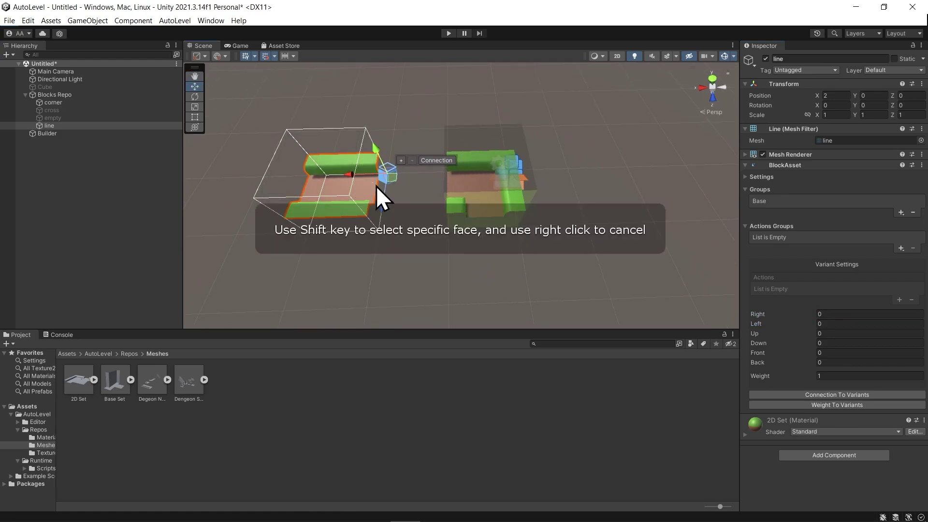
left_click_drag(456, 245, 550, 241, "alt")
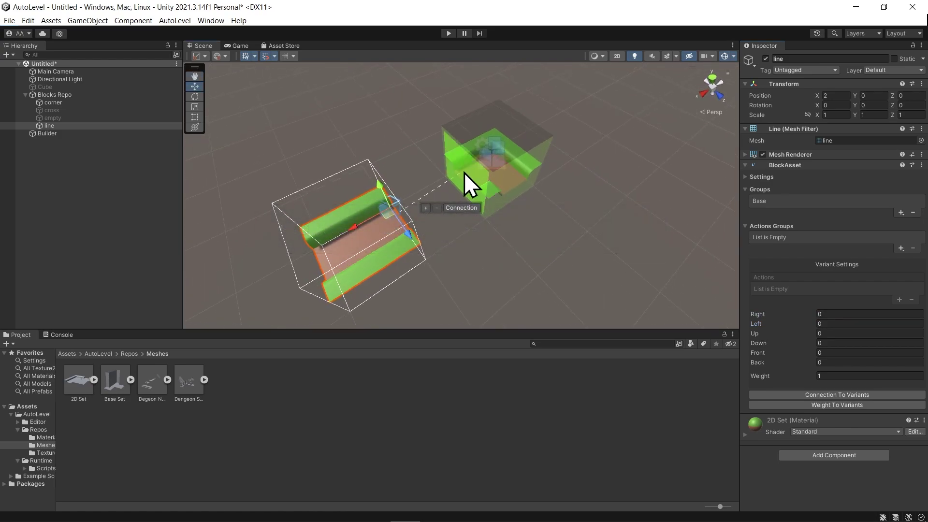
left_click(464, 172)
left_click_drag(457, 240, 362, 227, "alt")
Connect the line block's left side to its opposite right side so both share the same connection.
left_click(373, 187)
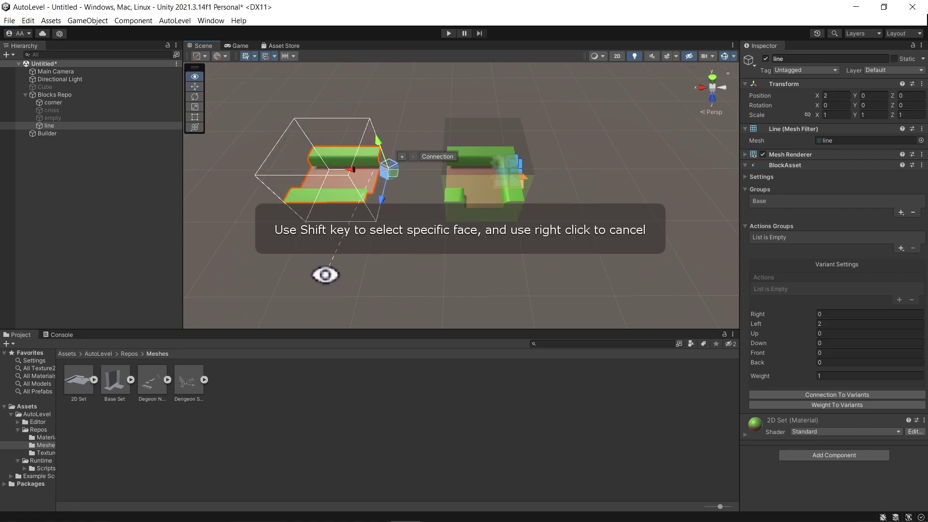
left_click_drag(324, 329, 435, 236, "alt")
left_click_drag(418, 267, 448, 243, "alt")
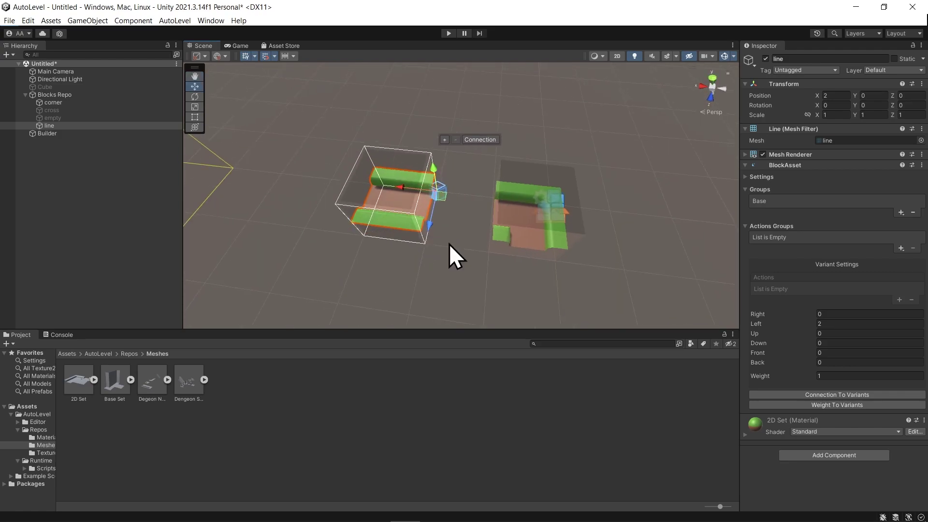
left_click(448, 244)
left_click(420, 212)
left_click_drag(420, 213, 416, 300, "alt")
left_click(391, 234)
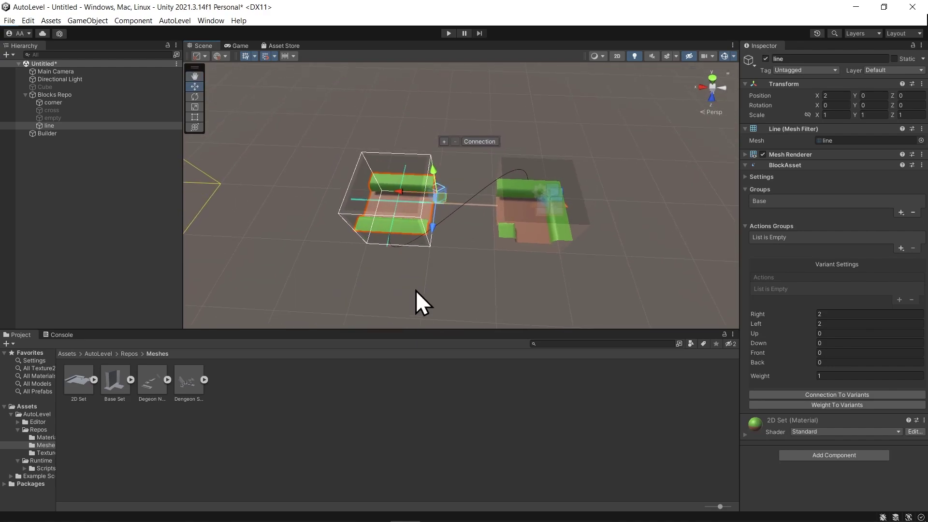
Rebuild the whole level several times with the Builder using the updated corner and line blocks.
scroll(471, 242, "down", 2)
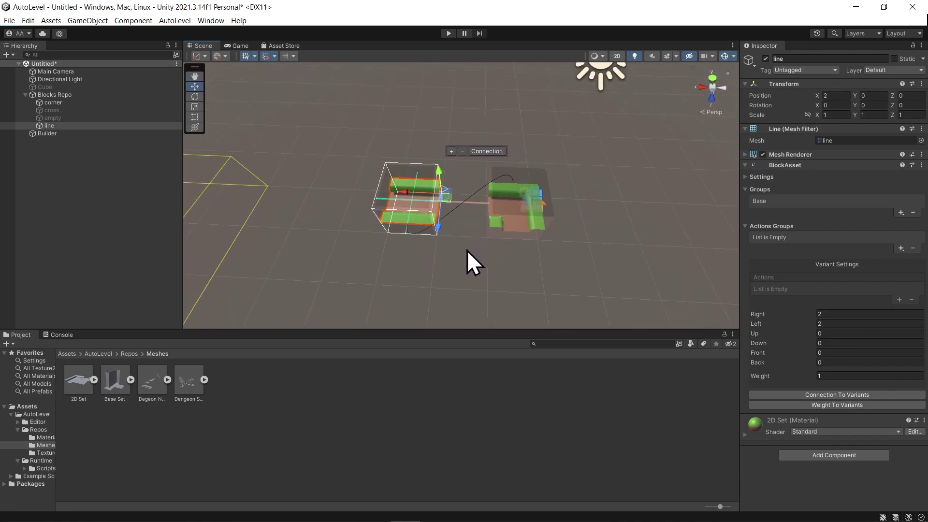
middle_click_drag(453, 257, 460, 253)
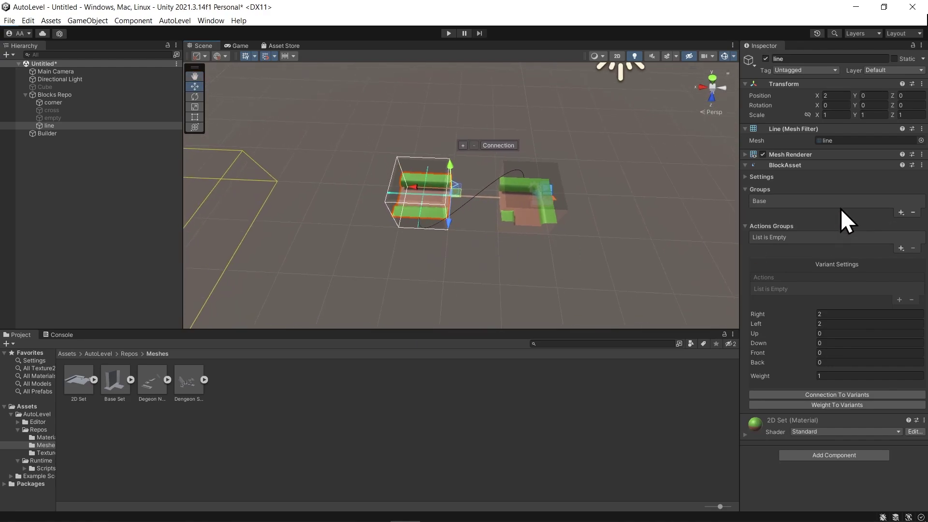
scroll(407, 255, "down", 3)
middle_click_drag(322, 264, 498, 169)
scroll(524, 185, "down", 3)
left_click(73, 135)
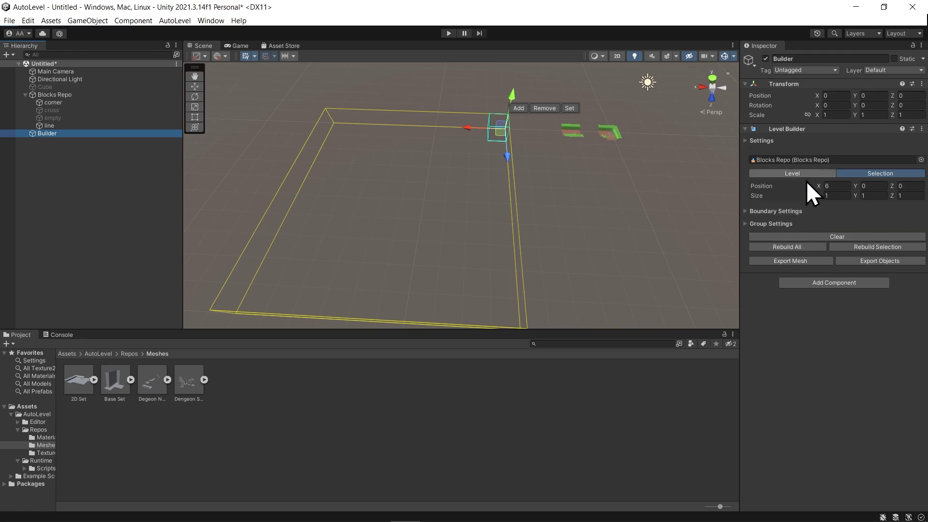
left_click(790, 247)
left_click(790, 247)
left_click(790, 247)
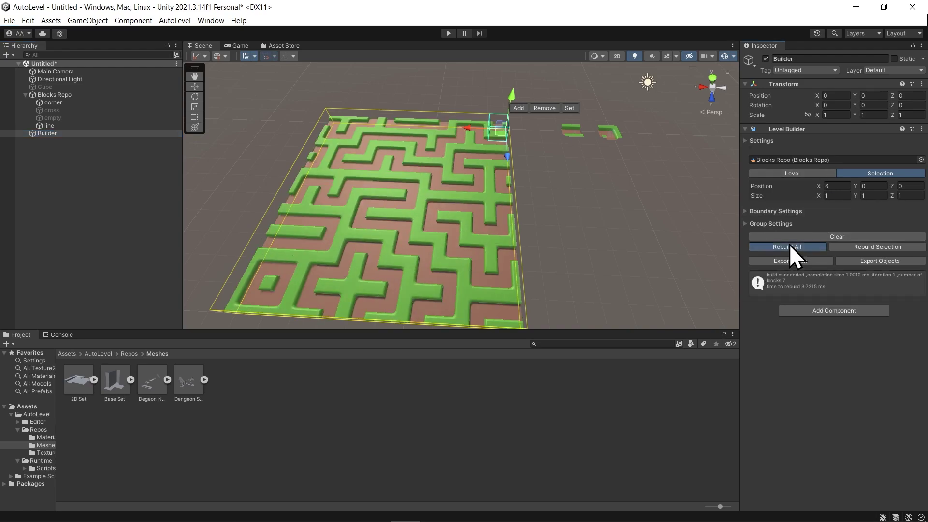
left_click(790, 247)
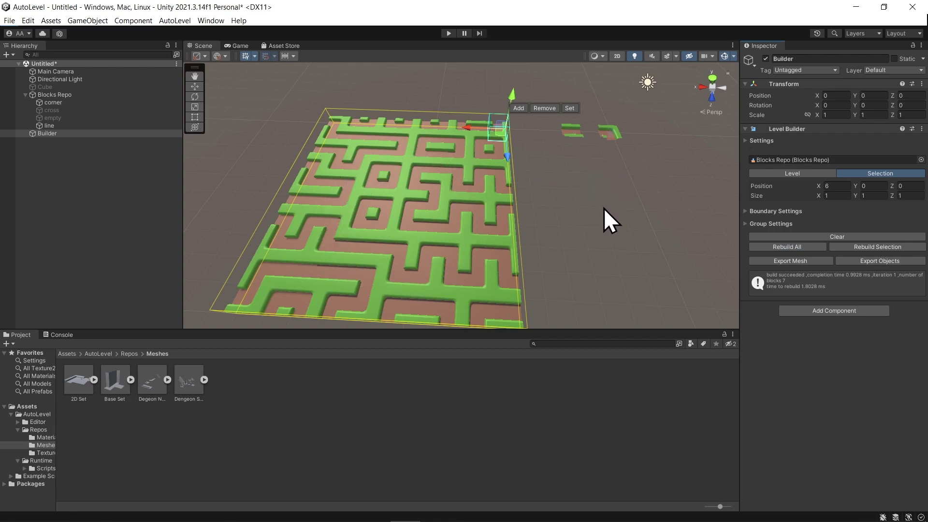
middle_click_drag(605, 208, 517, 236)
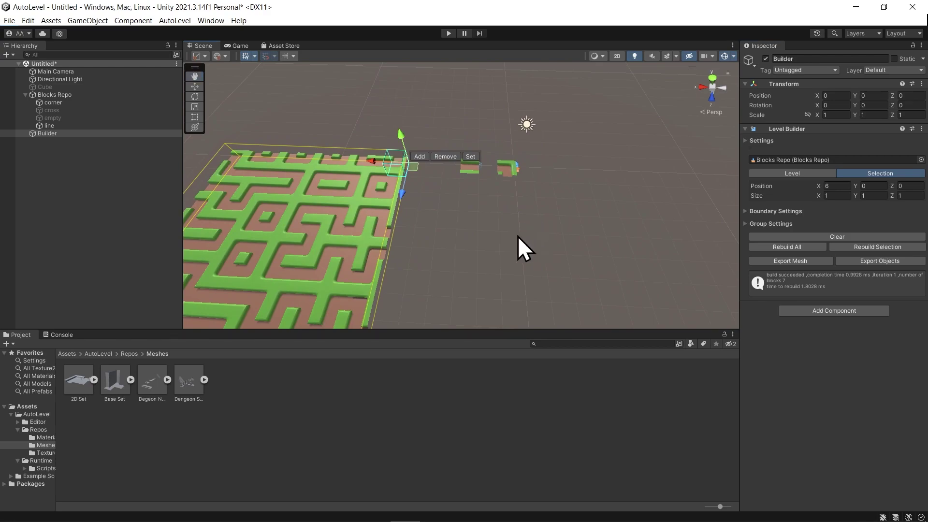